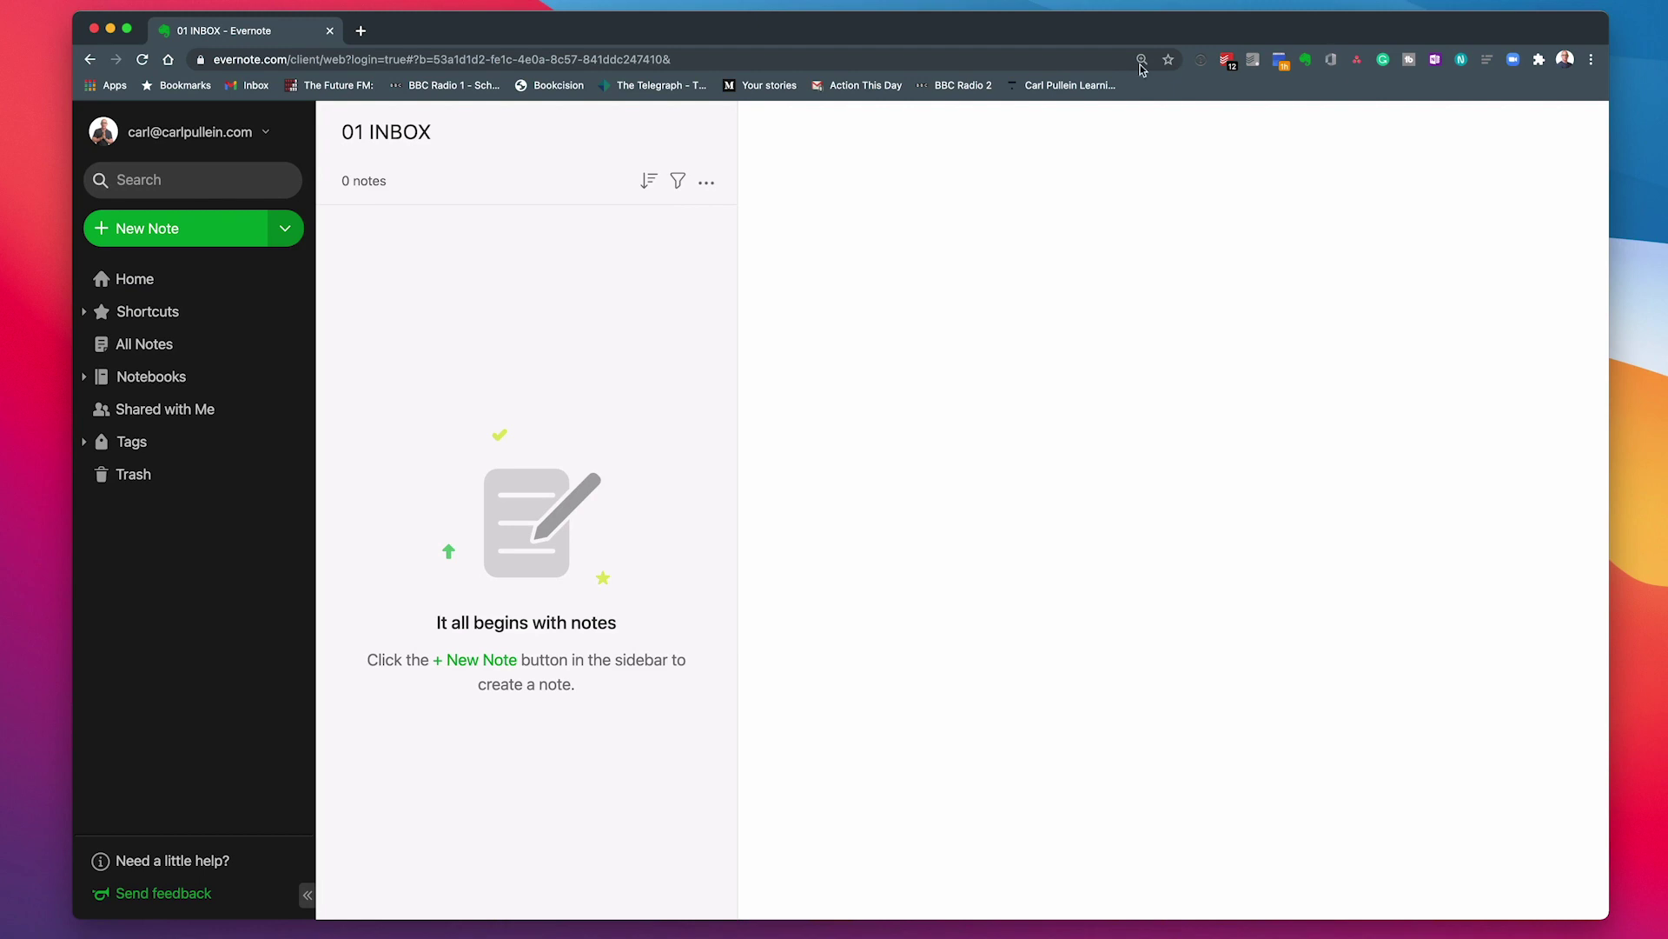
- Expand Shortcuts in the sidebar to show 01 INBOX, THIS WEEK and Exercise
{"action": "left_click", "coordinate": [82, 311]}
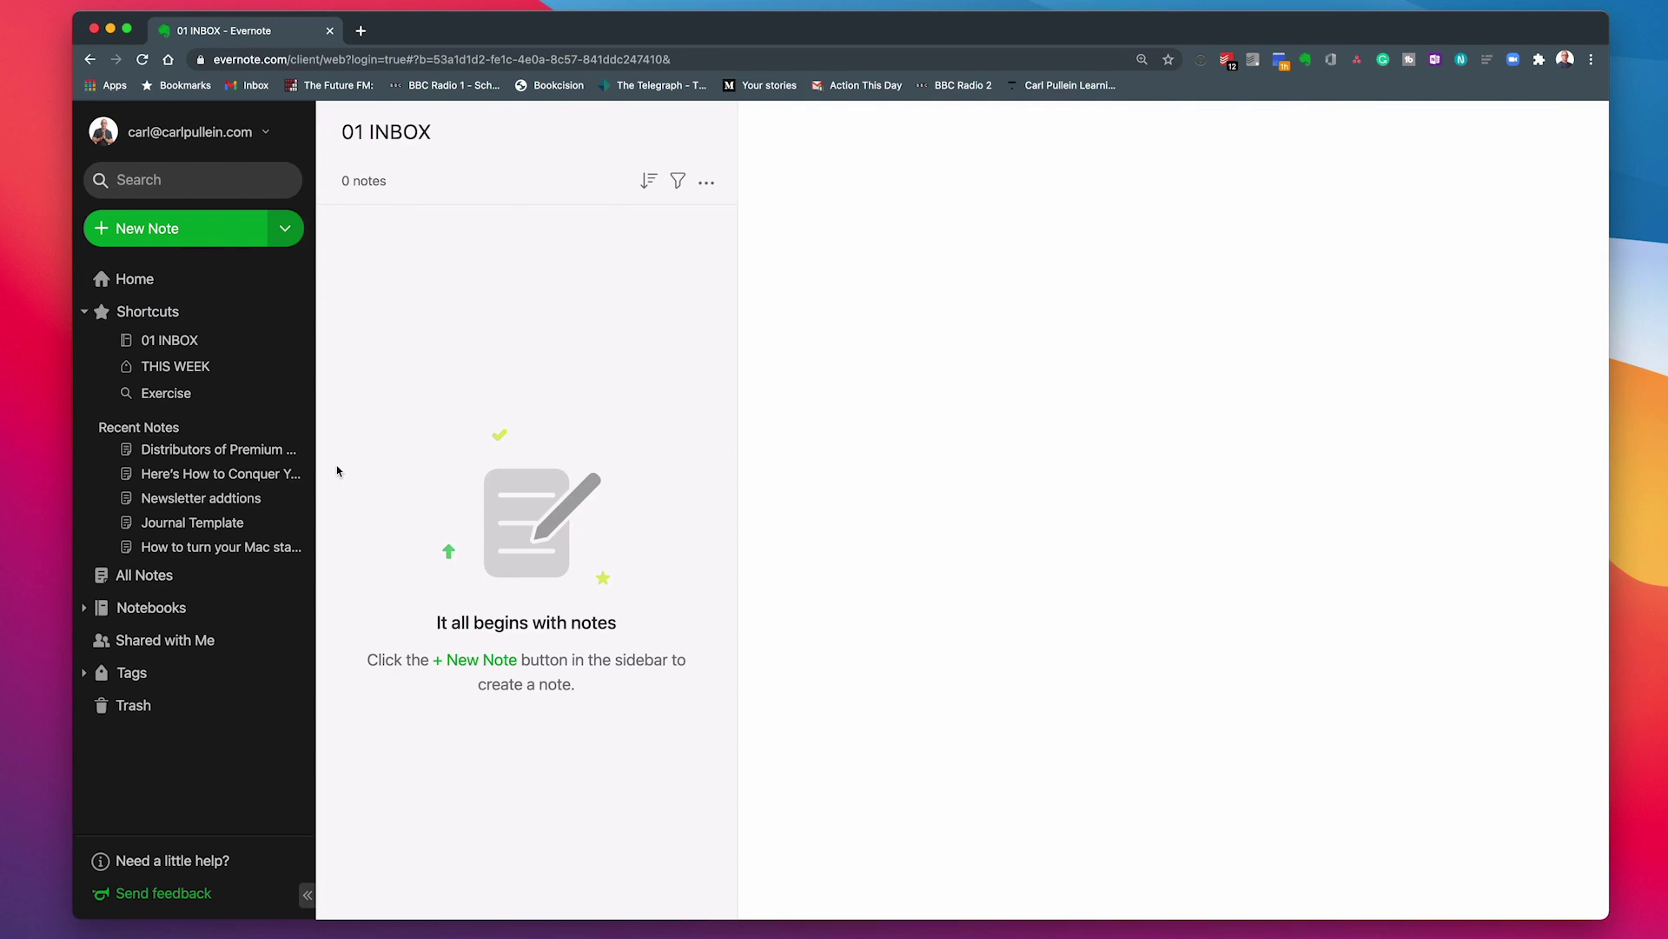
- Search 'email mastery course' and open the Email Mastery Course Update 2021 note
{"action": "left_click", "coordinate": [222, 179]}
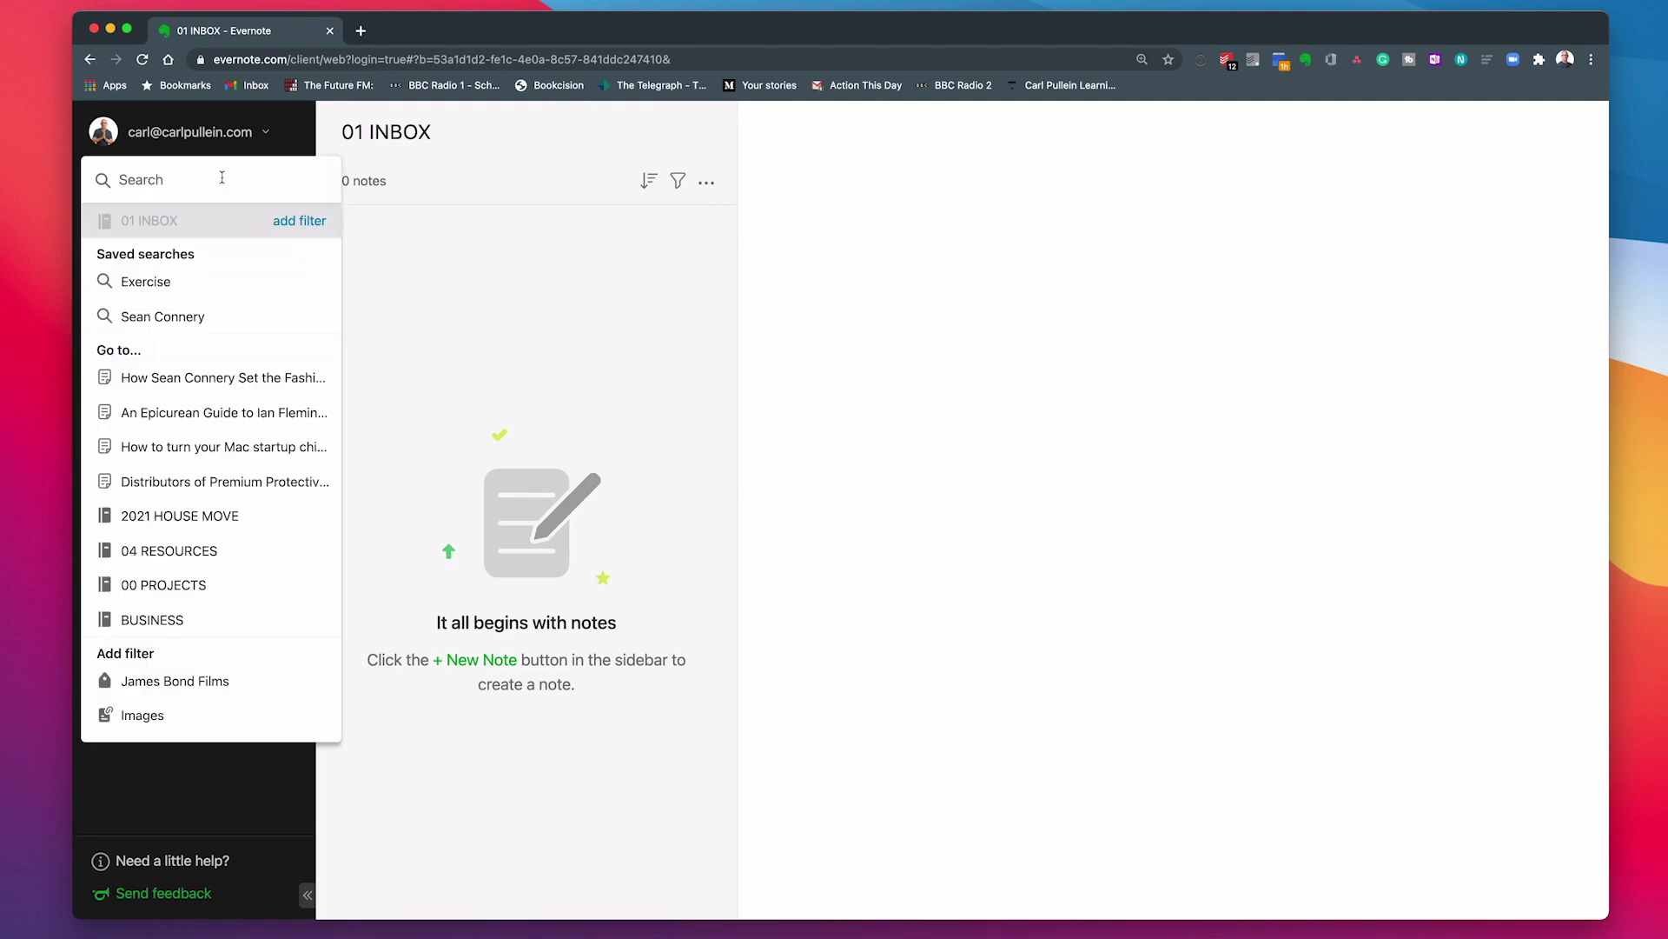
{"action": "type", "text": "Email"}
{"action": "left_click", "coordinate": [211, 265]}
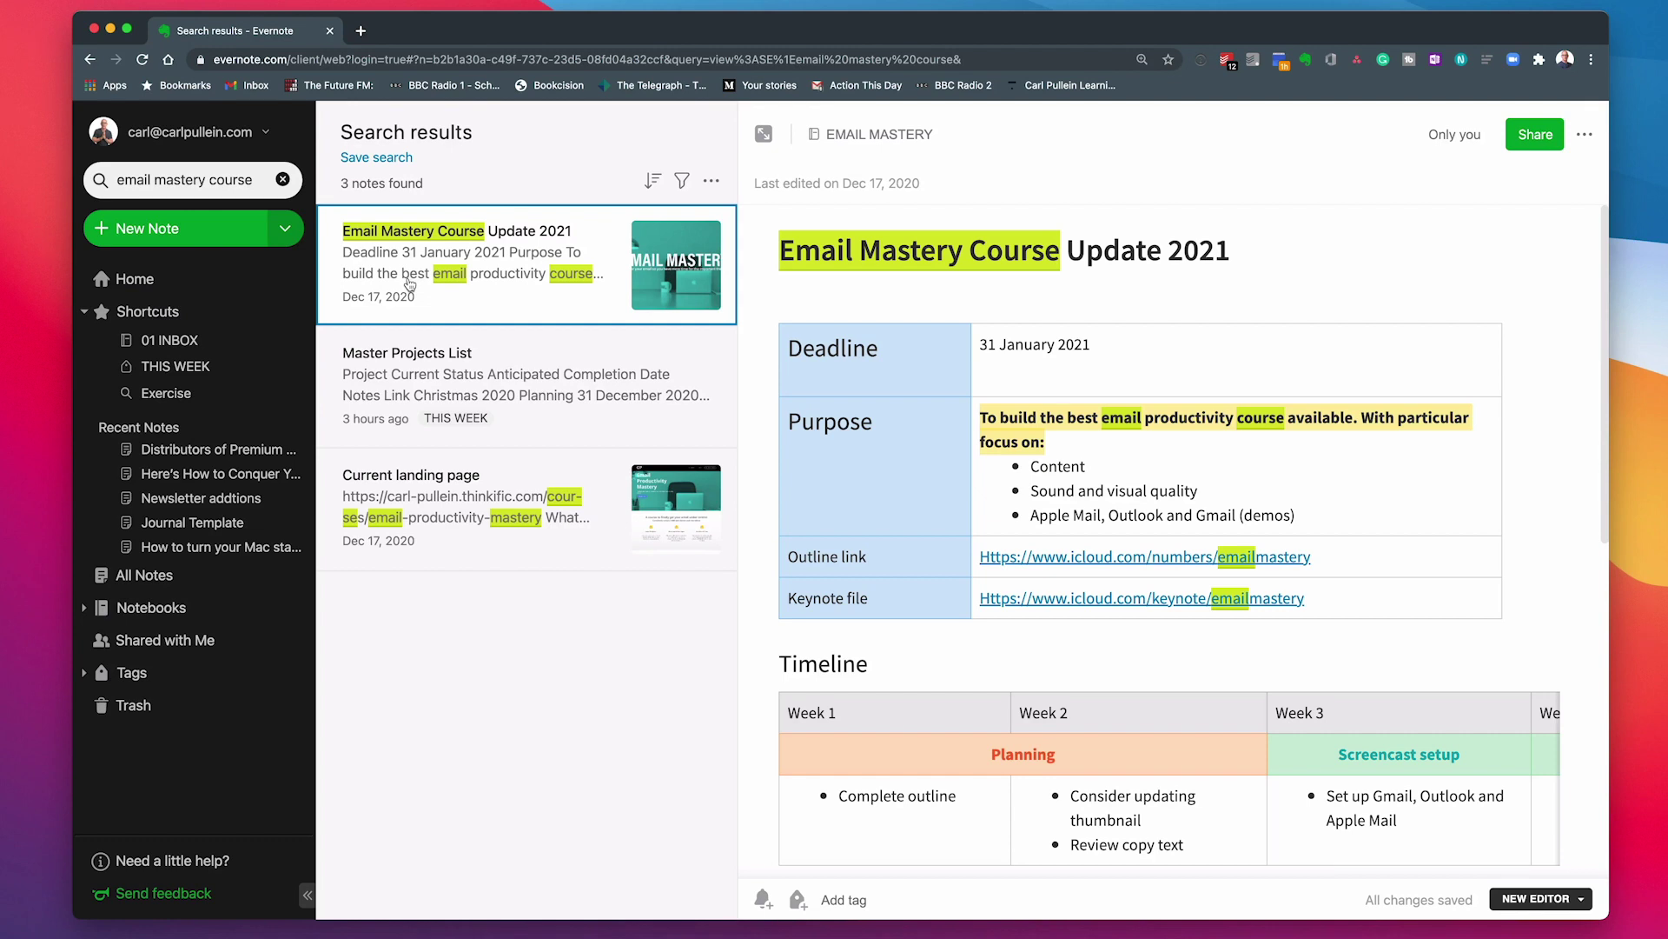
- Tag Email Mastery Course Update 2021 with THIS WEEK, then return to it from Current landing page
{"action": "left_click", "coordinate": [855, 898]}
{"action": "type", "text": "Thi"}
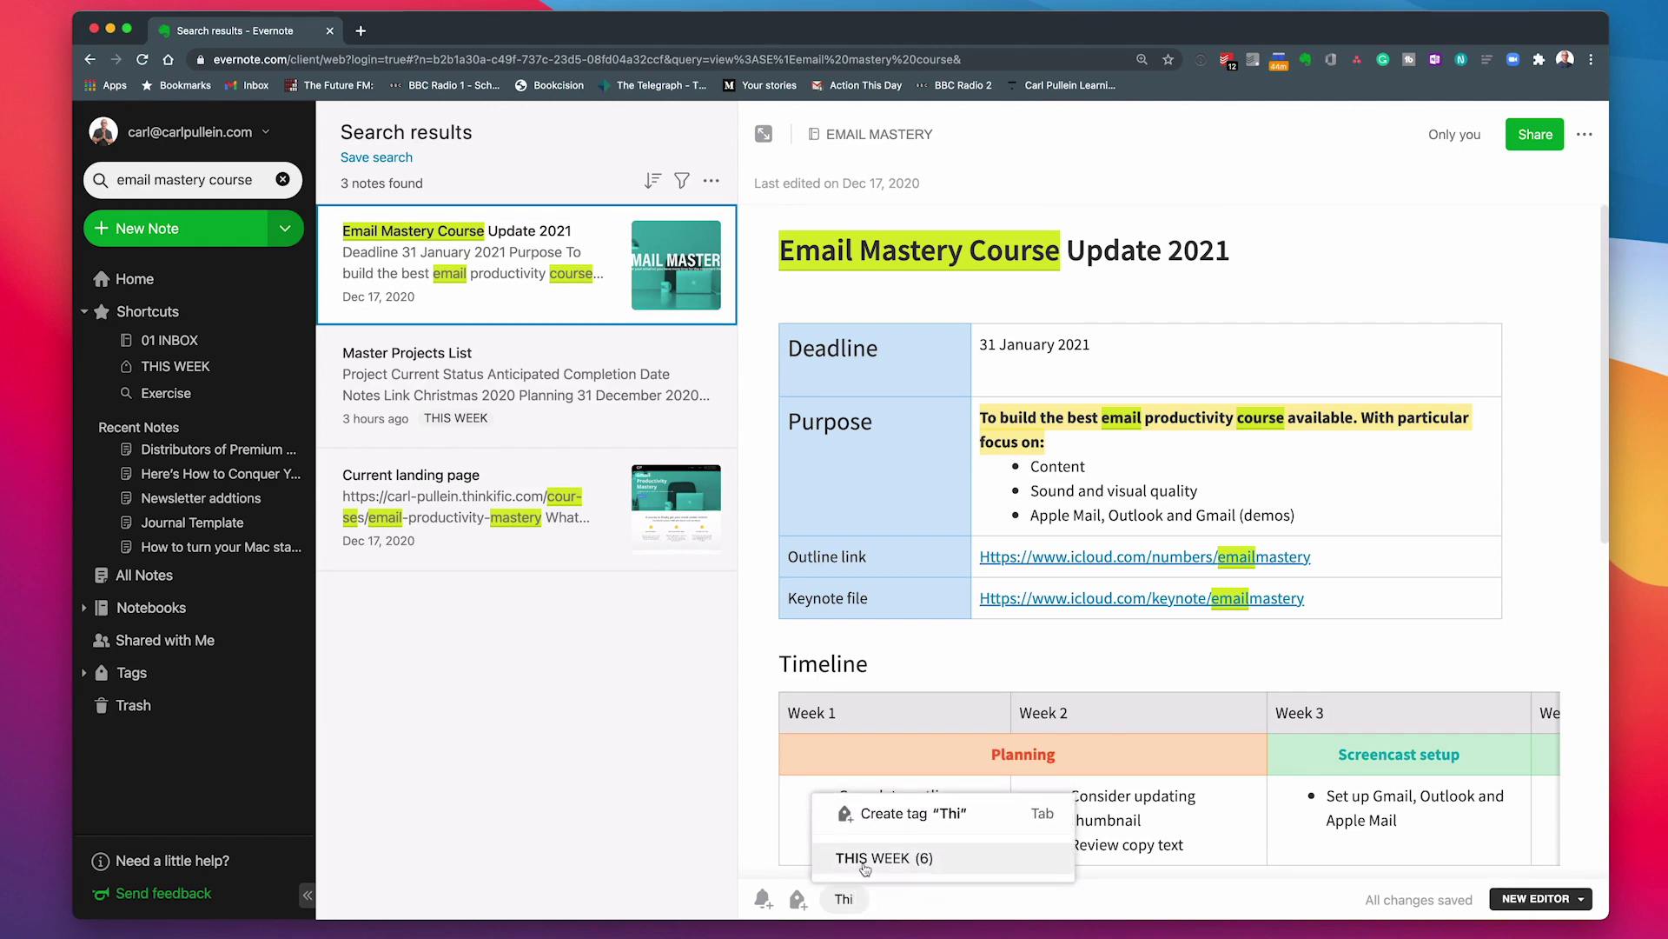
{"action": "left_click", "coordinate": [863, 867]}
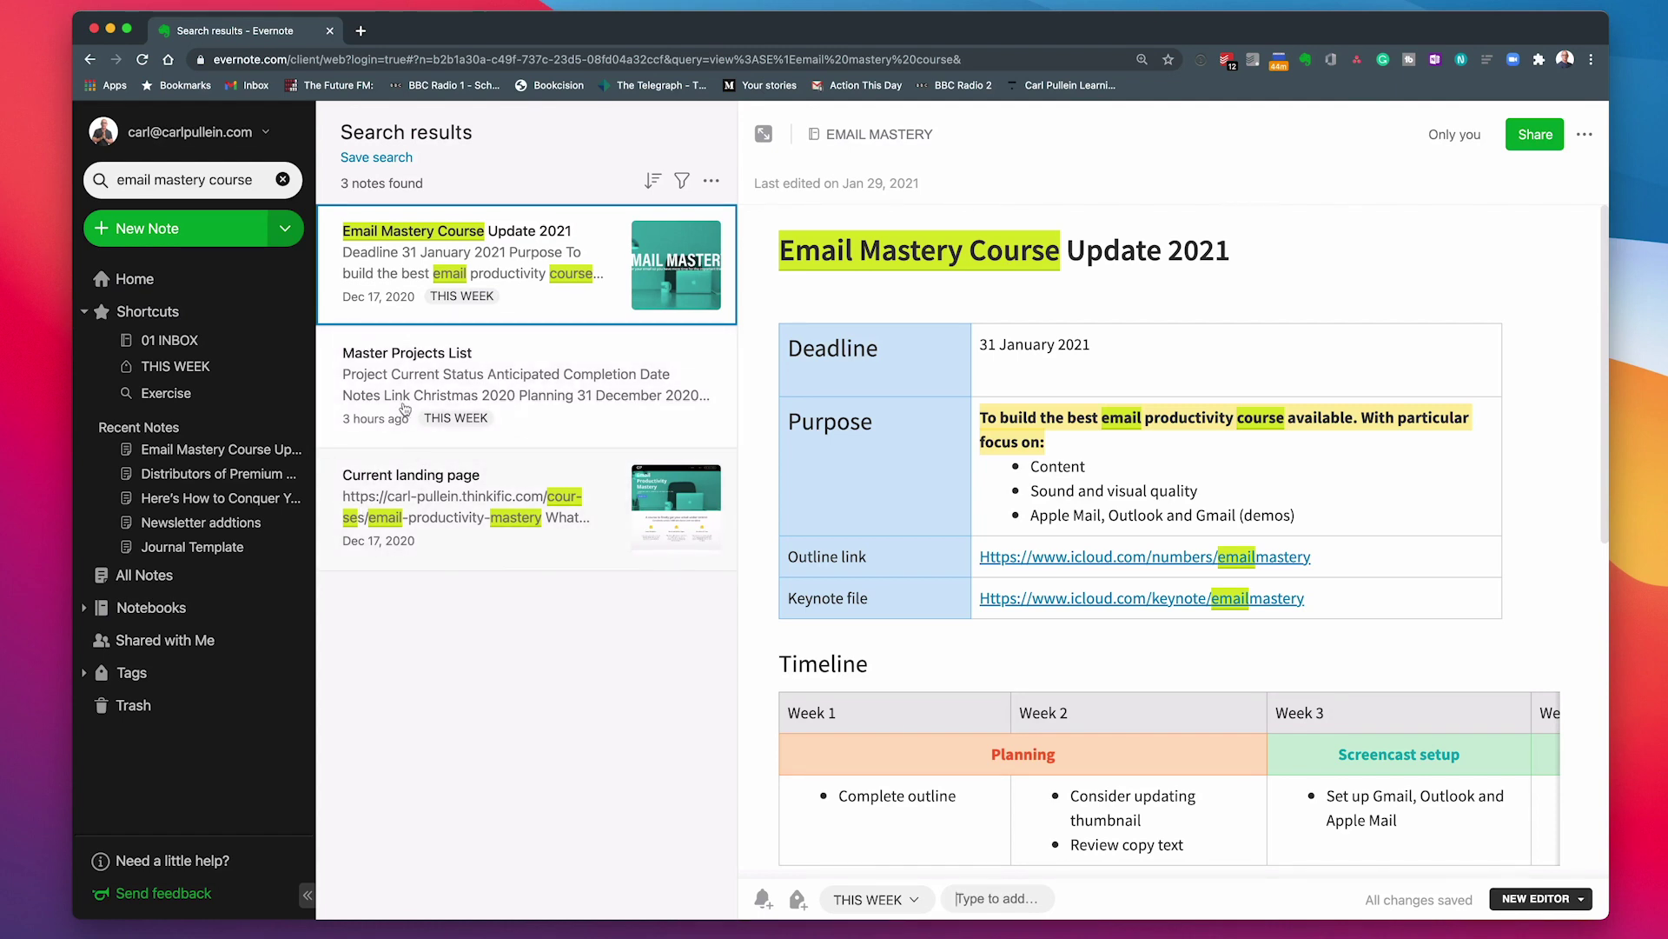
{"action": "left_click", "coordinate": [430, 529]}
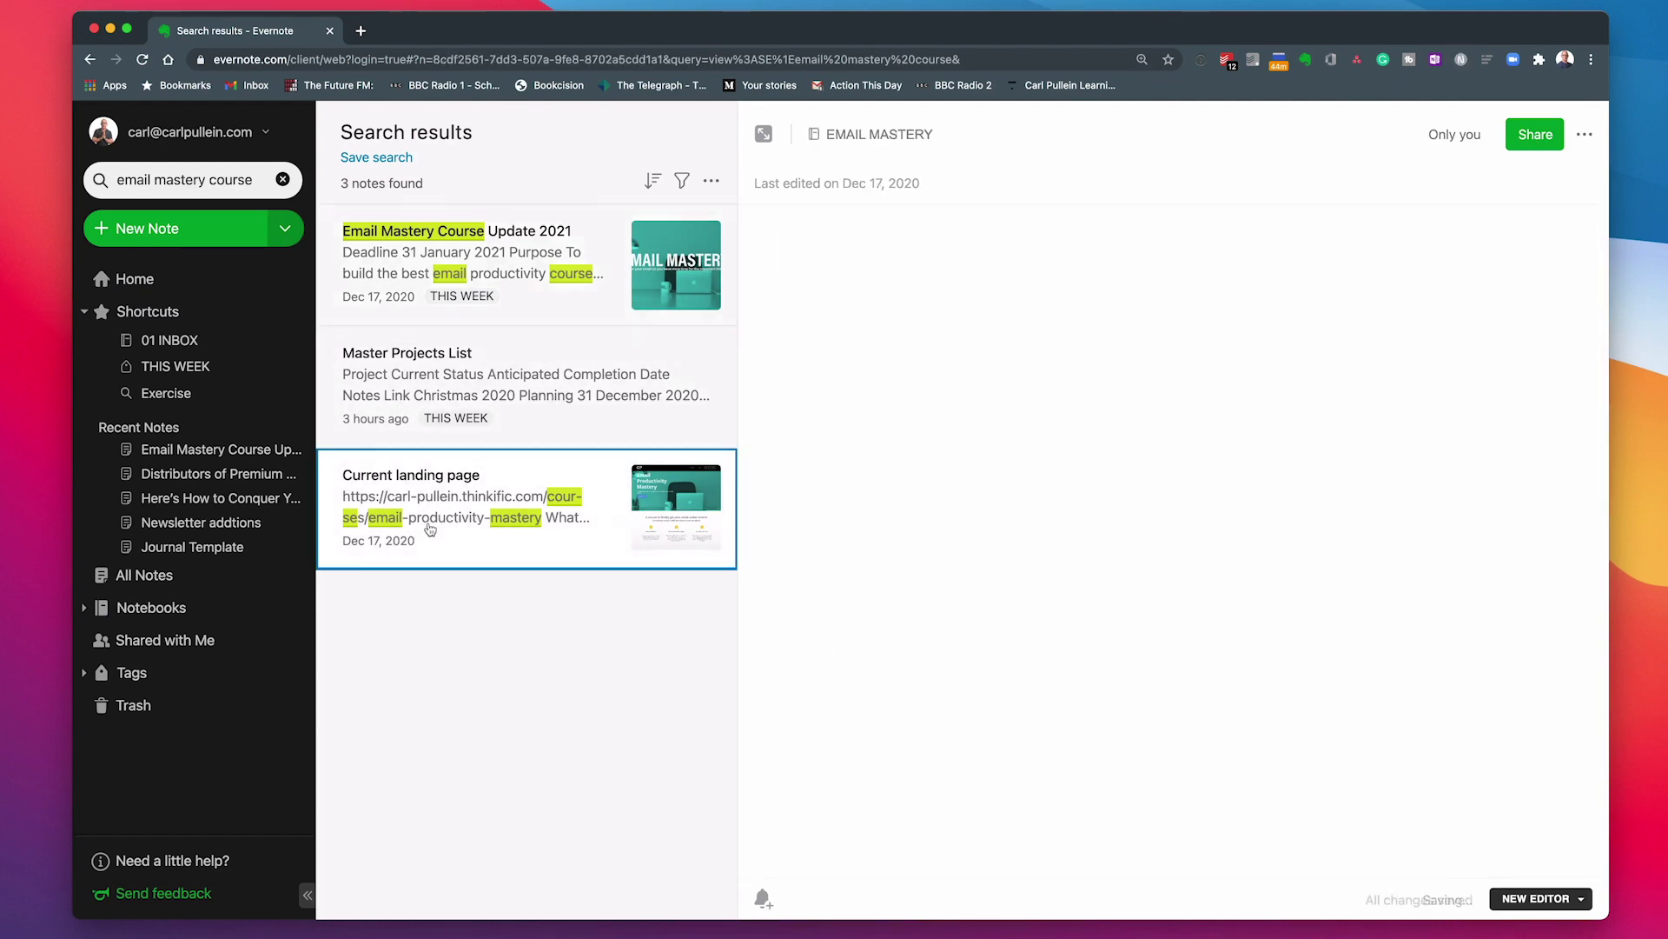
{"action": "left_click", "coordinate": [392, 291]}
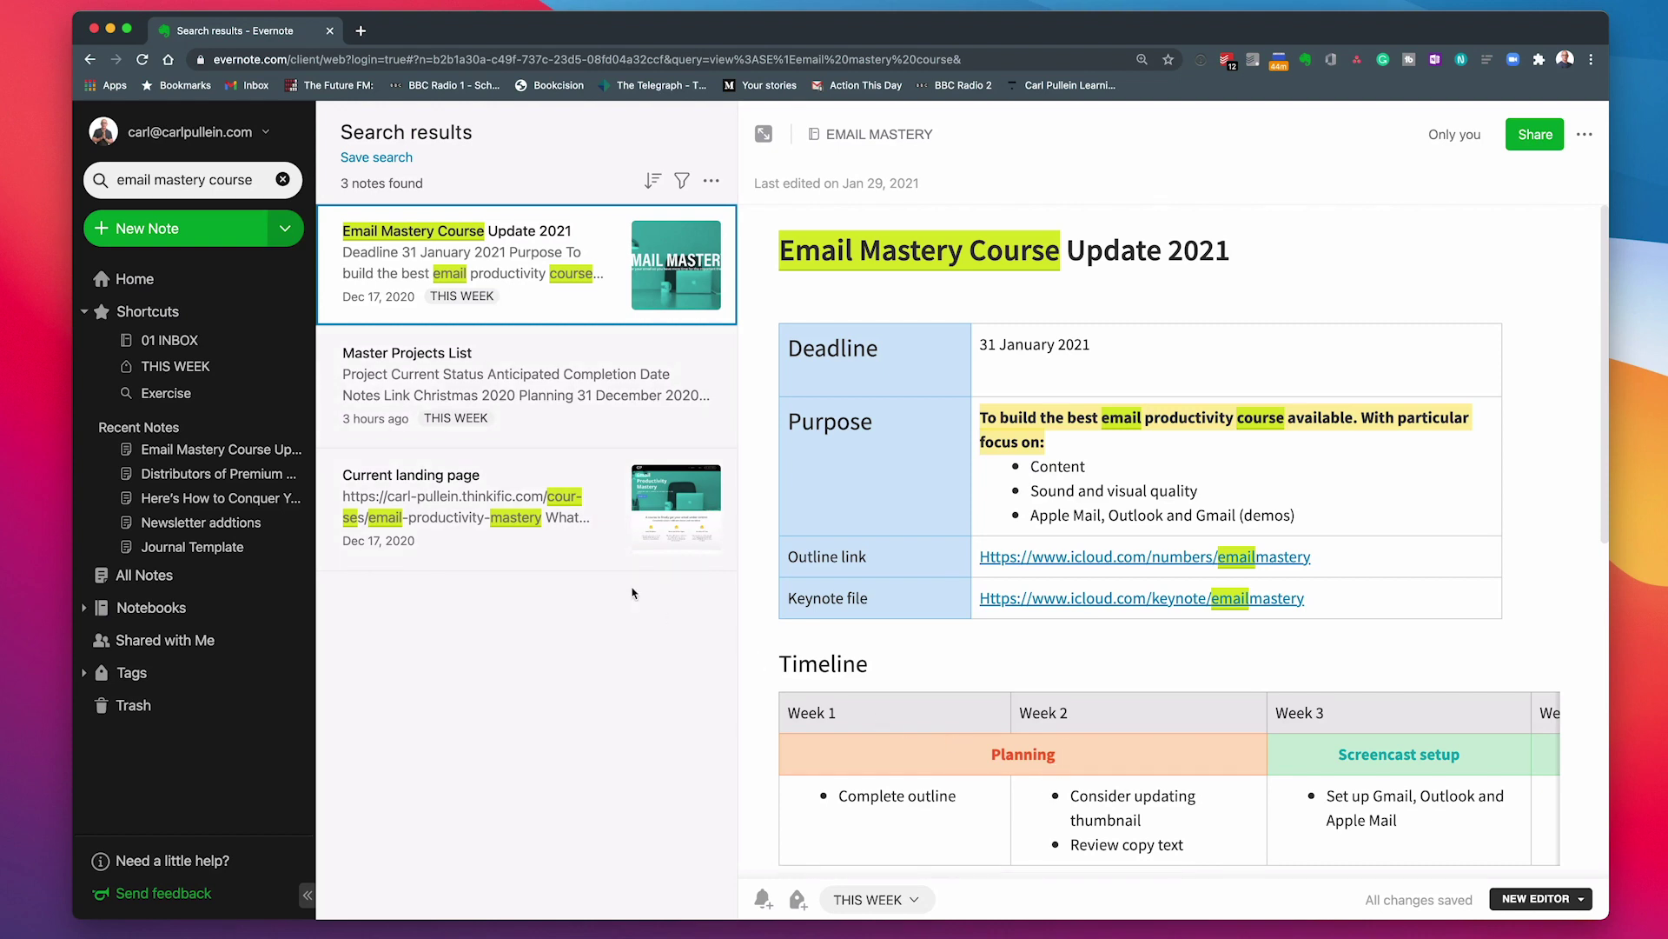
- Clear the search and list the seven THIS WEEK notes, including Email Mastery Course Update 2021
{"action": "left_click", "coordinate": [282, 179]}
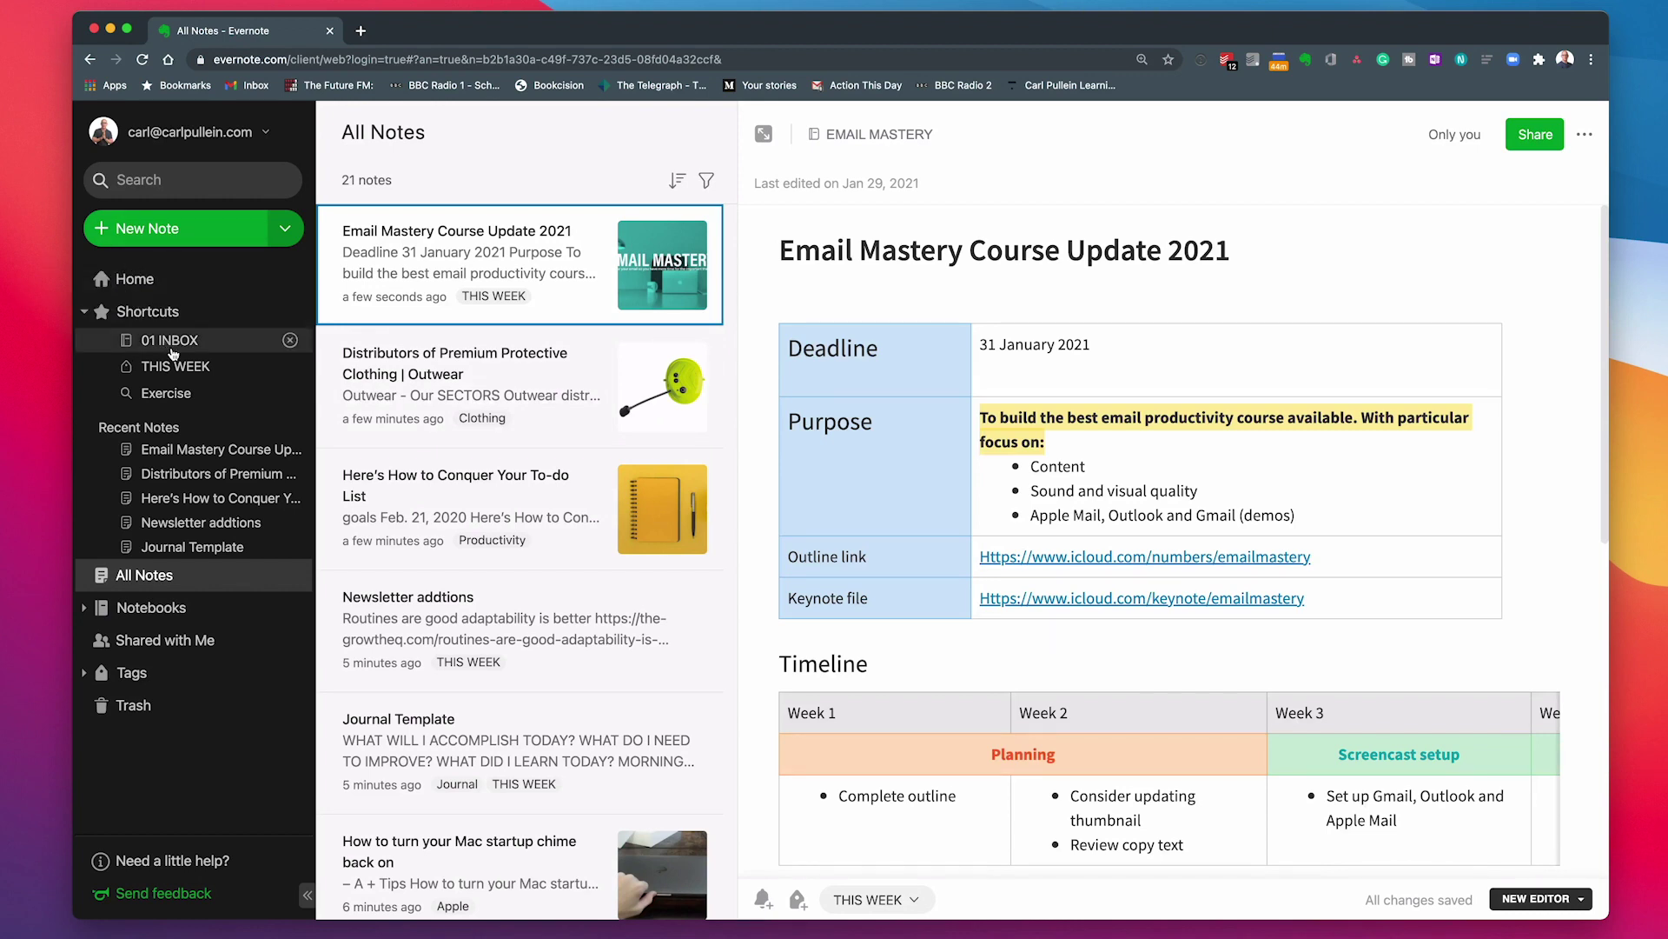
{"action": "left_click", "coordinate": [172, 350]}
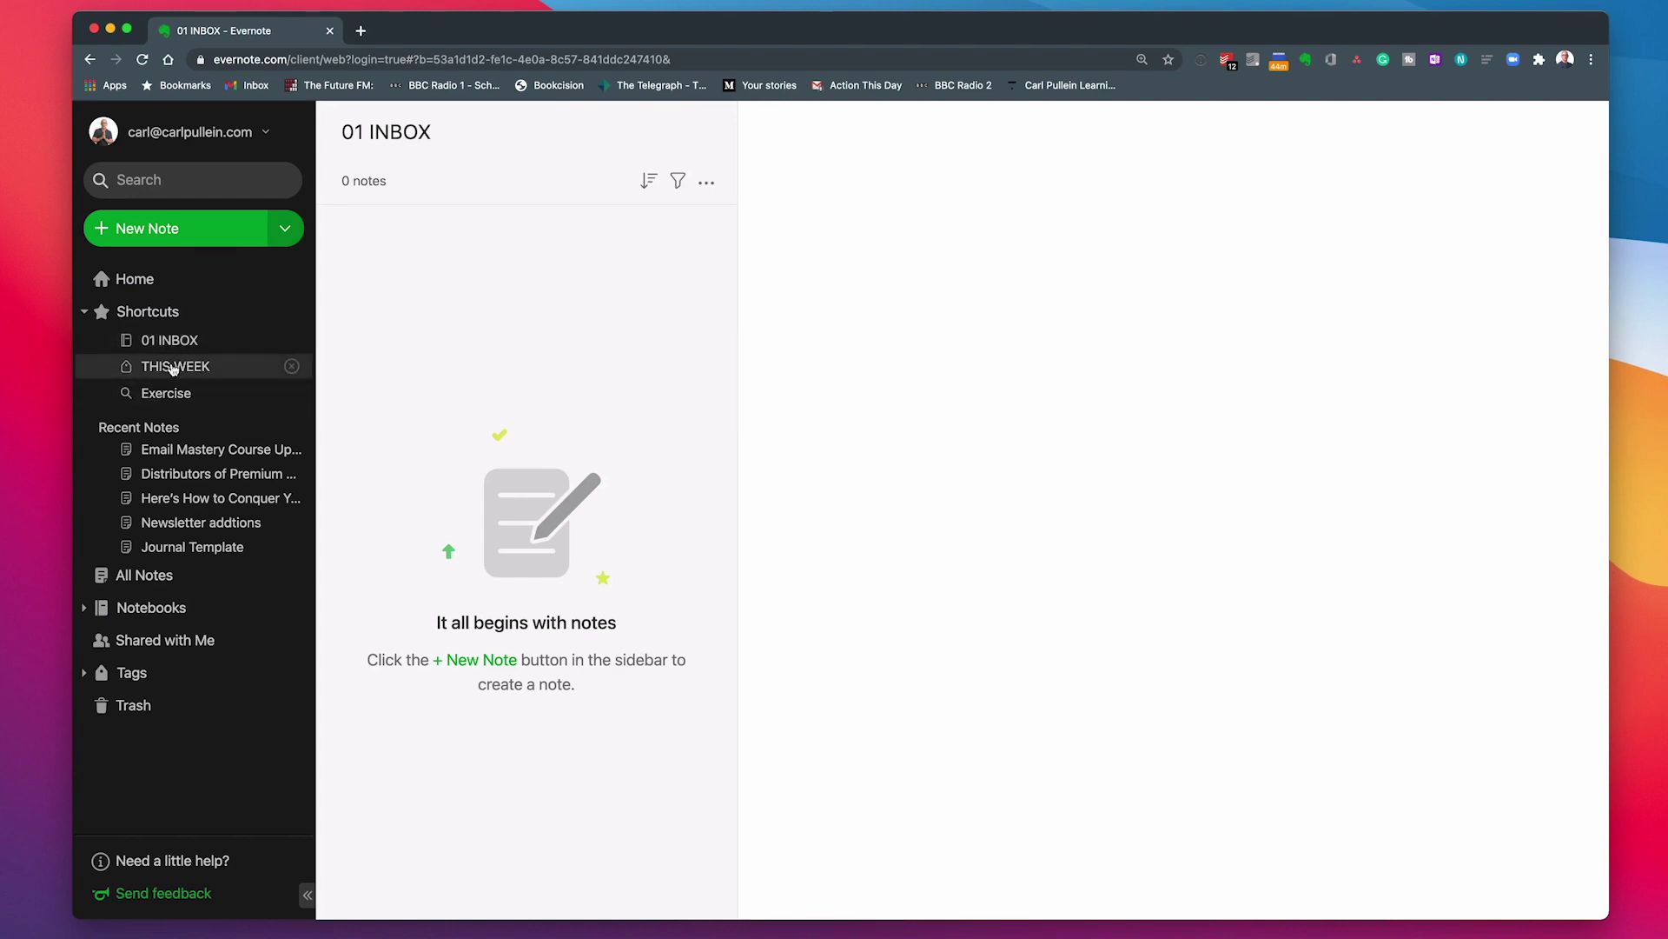
{"action": "left_click", "coordinate": [173, 366]}
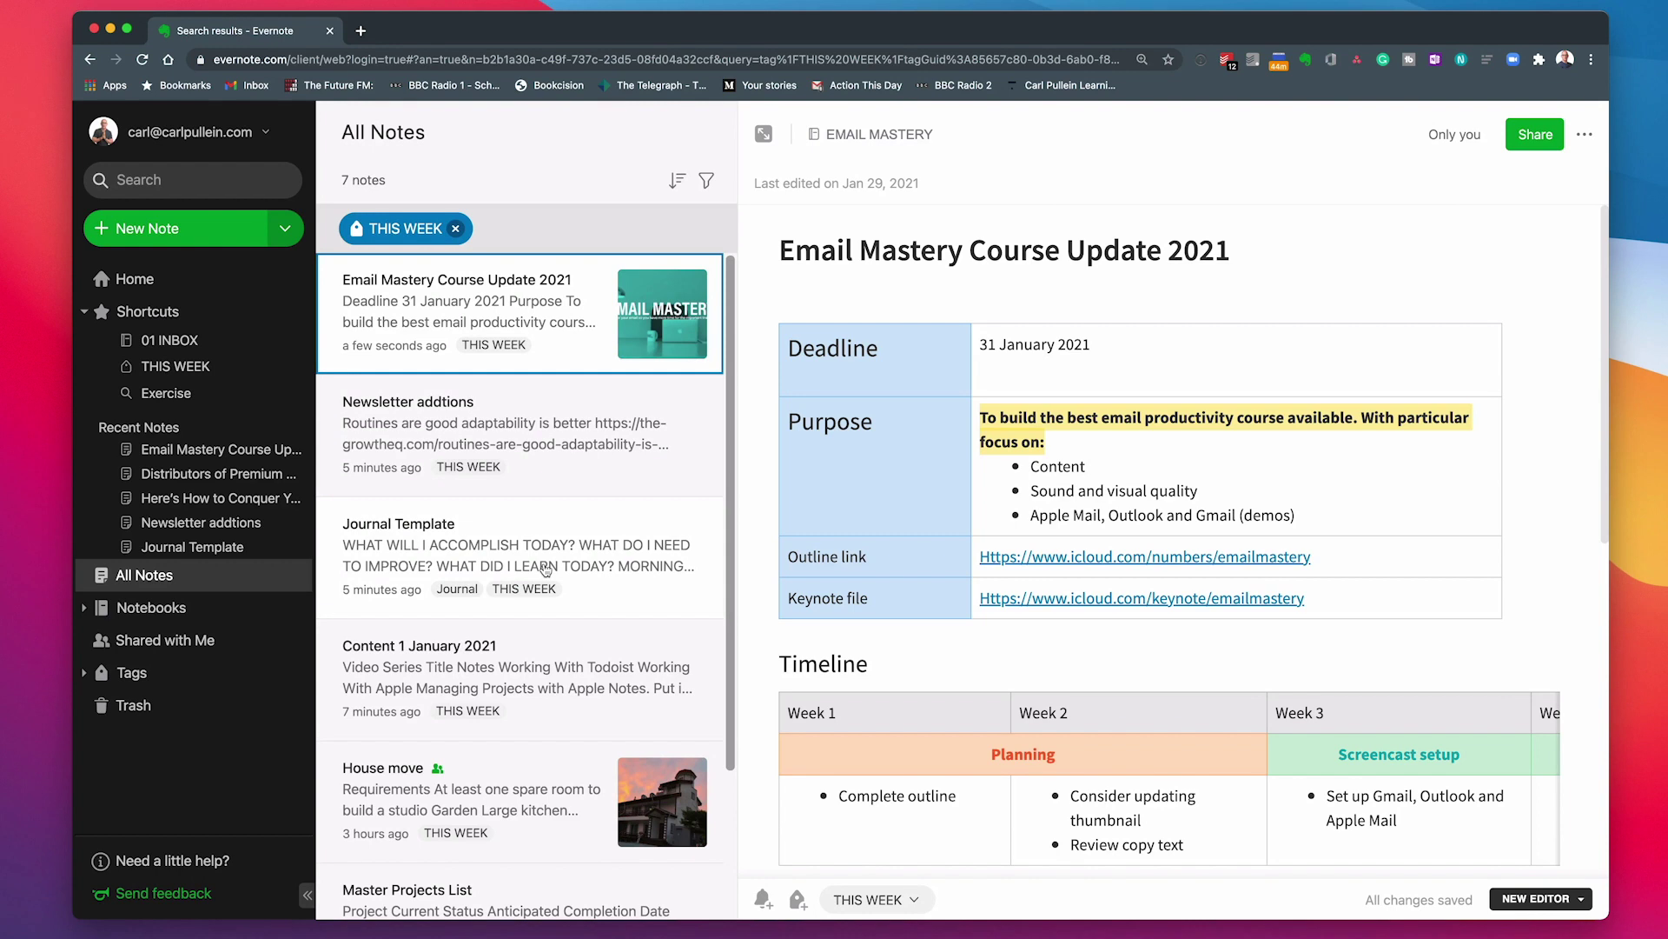
{"action": "scroll", "coordinate": [545, 568], "scroll_direction": "down", "scroll_amount": 5}
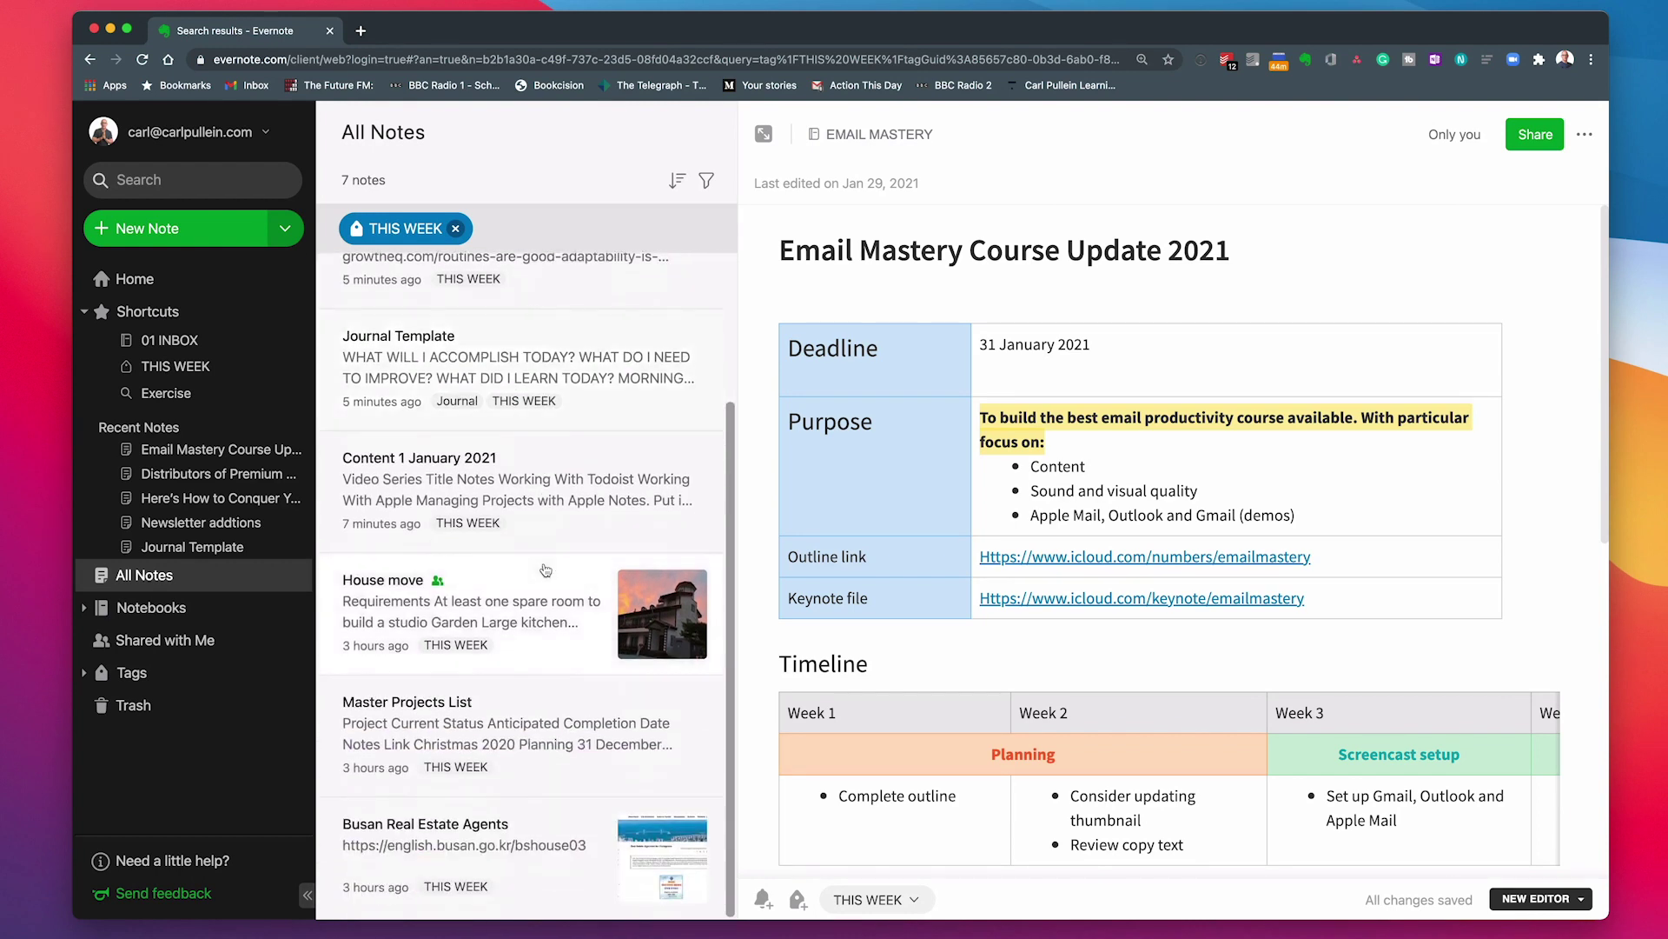
{"action": "scroll", "coordinate": [545, 569], "scroll_direction": "up", "scroll_amount": 4}
{"action": "scroll", "coordinate": [545, 568], "scroll_direction": "up", "scroll_amount": 1}
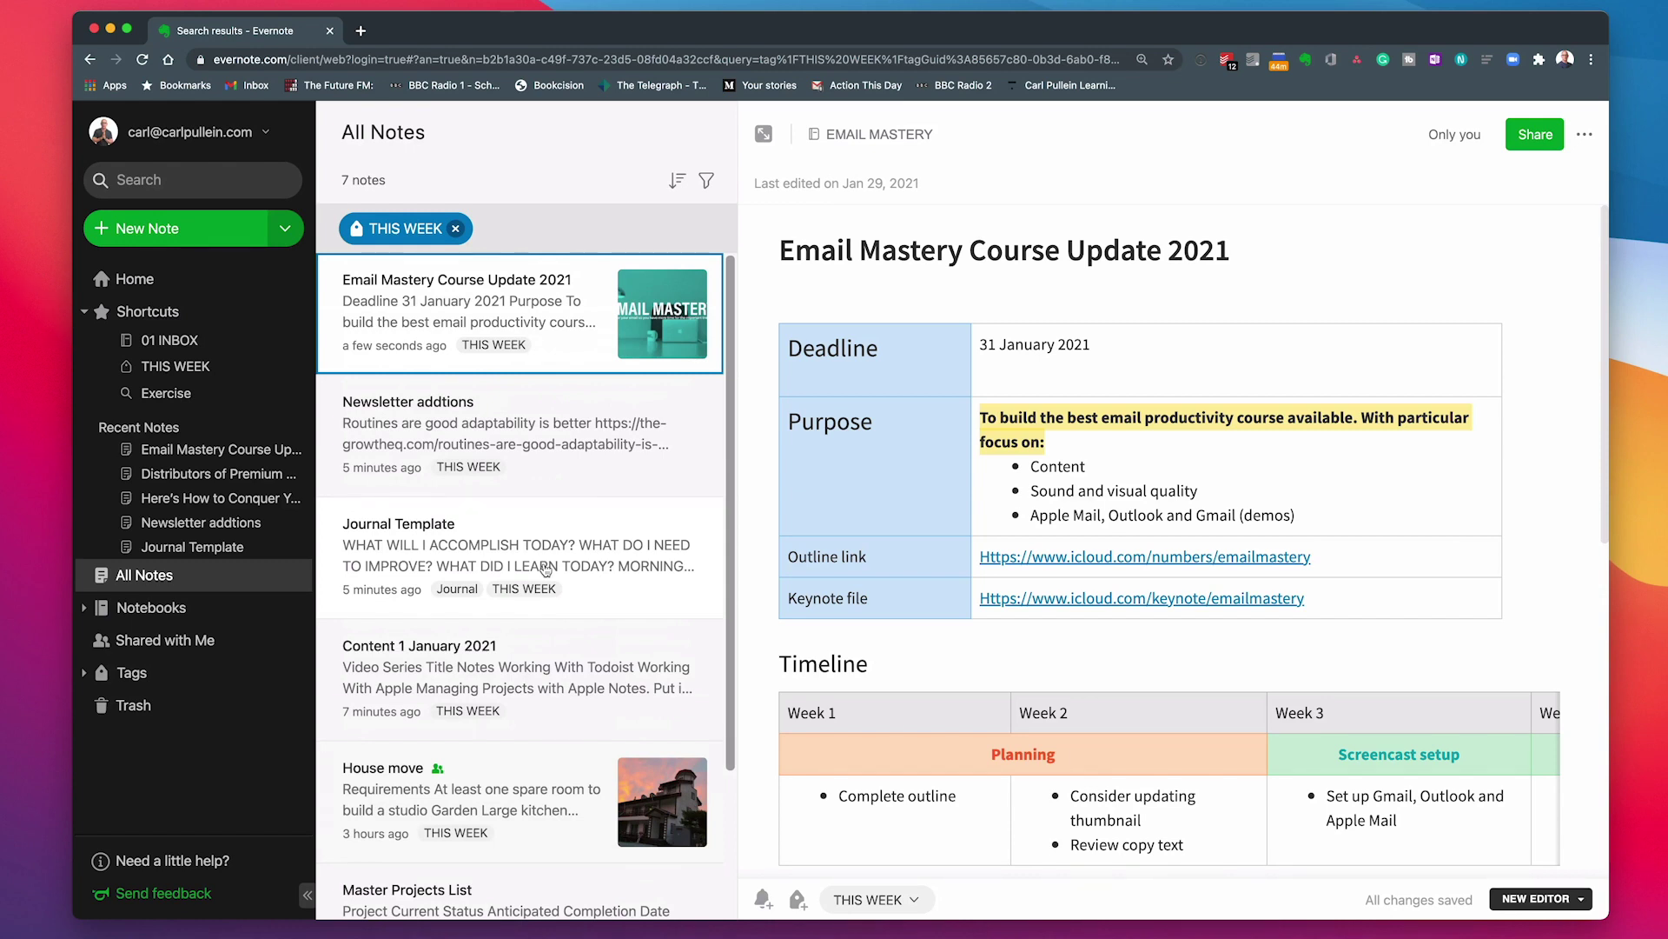
- Open Content 1 January 2021 and scroll through its video series planning tables
{"action": "left_click", "coordinate": [423, 668]}
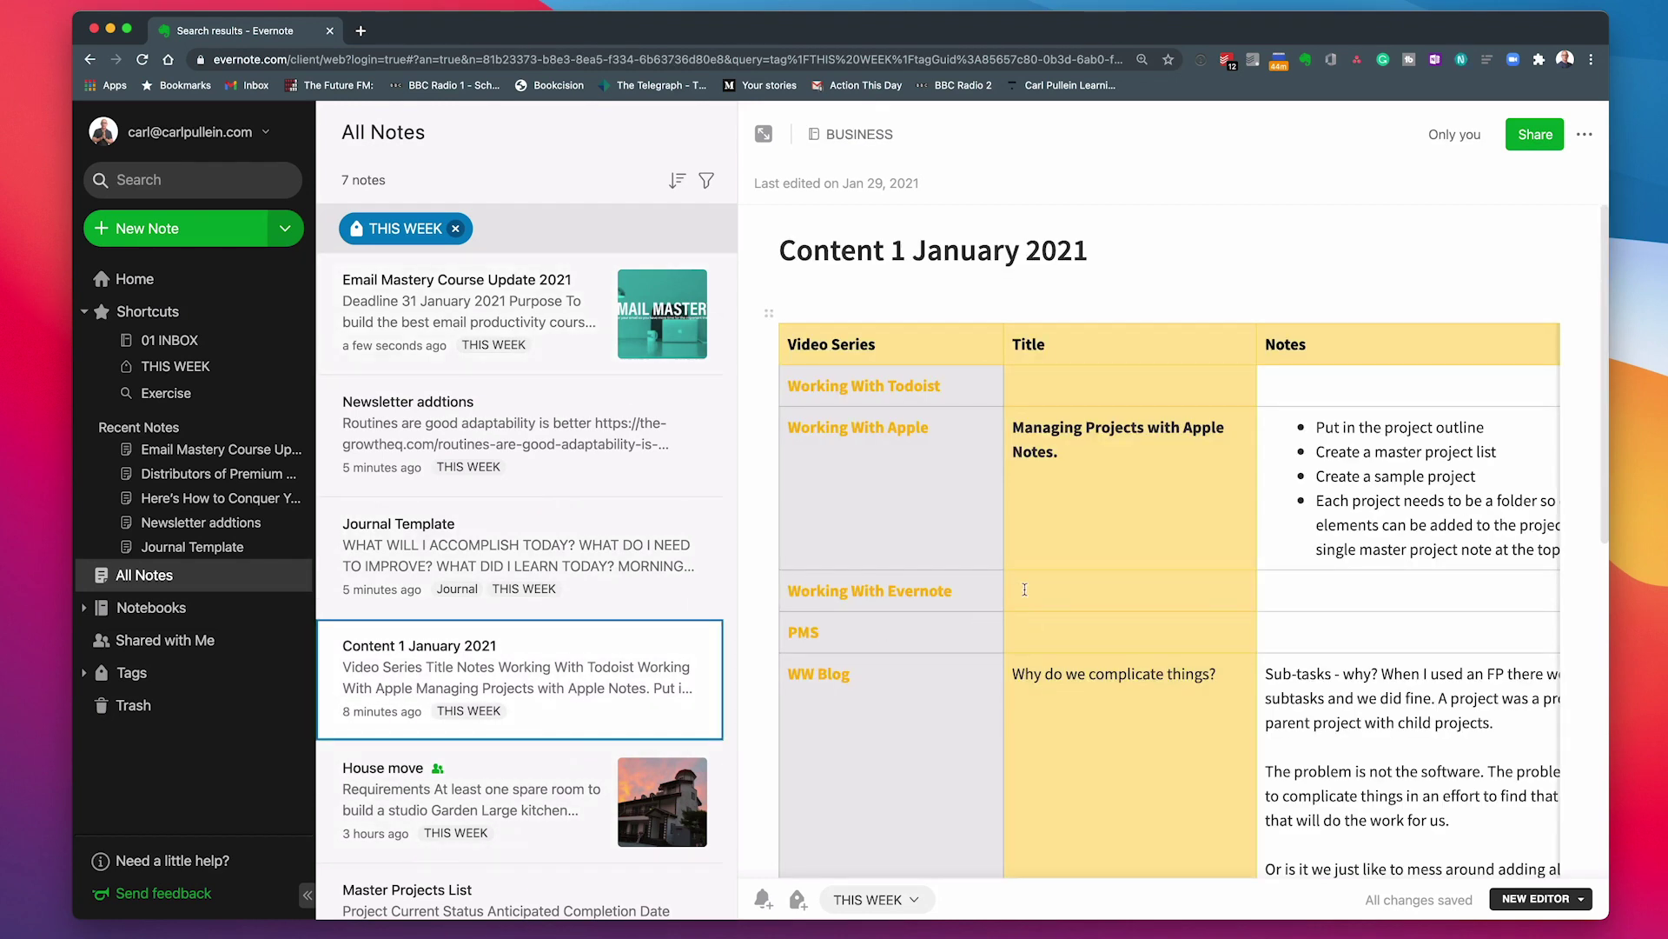
{"action": "scroll", "coordinate": [1025, 586], "scroll_direction": "down", "scroll_amount": 3}
{"action": "scroll", "coordinate": [1025, 585], "scroll_direction": "down", "scroll_amount": 5}
{"action": "scroll", "coordinate": [1024, 585], "scroll_direction": "up", "scroll_amount": 1}
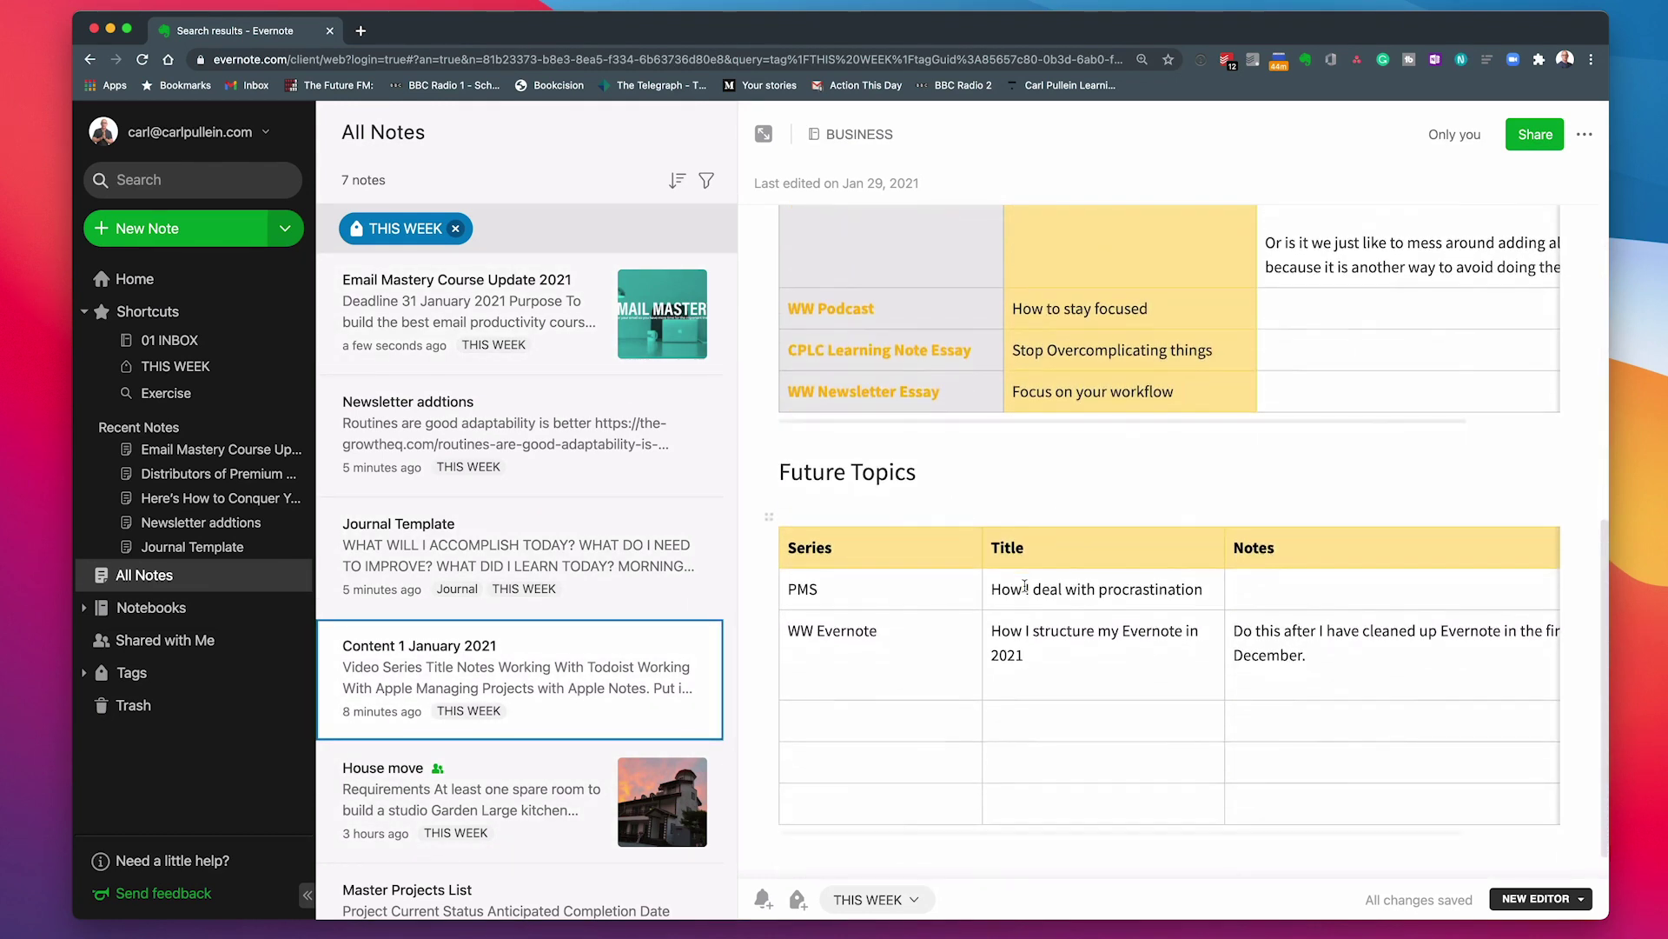
{"action": "scroll", "coordinate": [1025, 585], "scroll_direction": "up", "scroll_amount": 8}
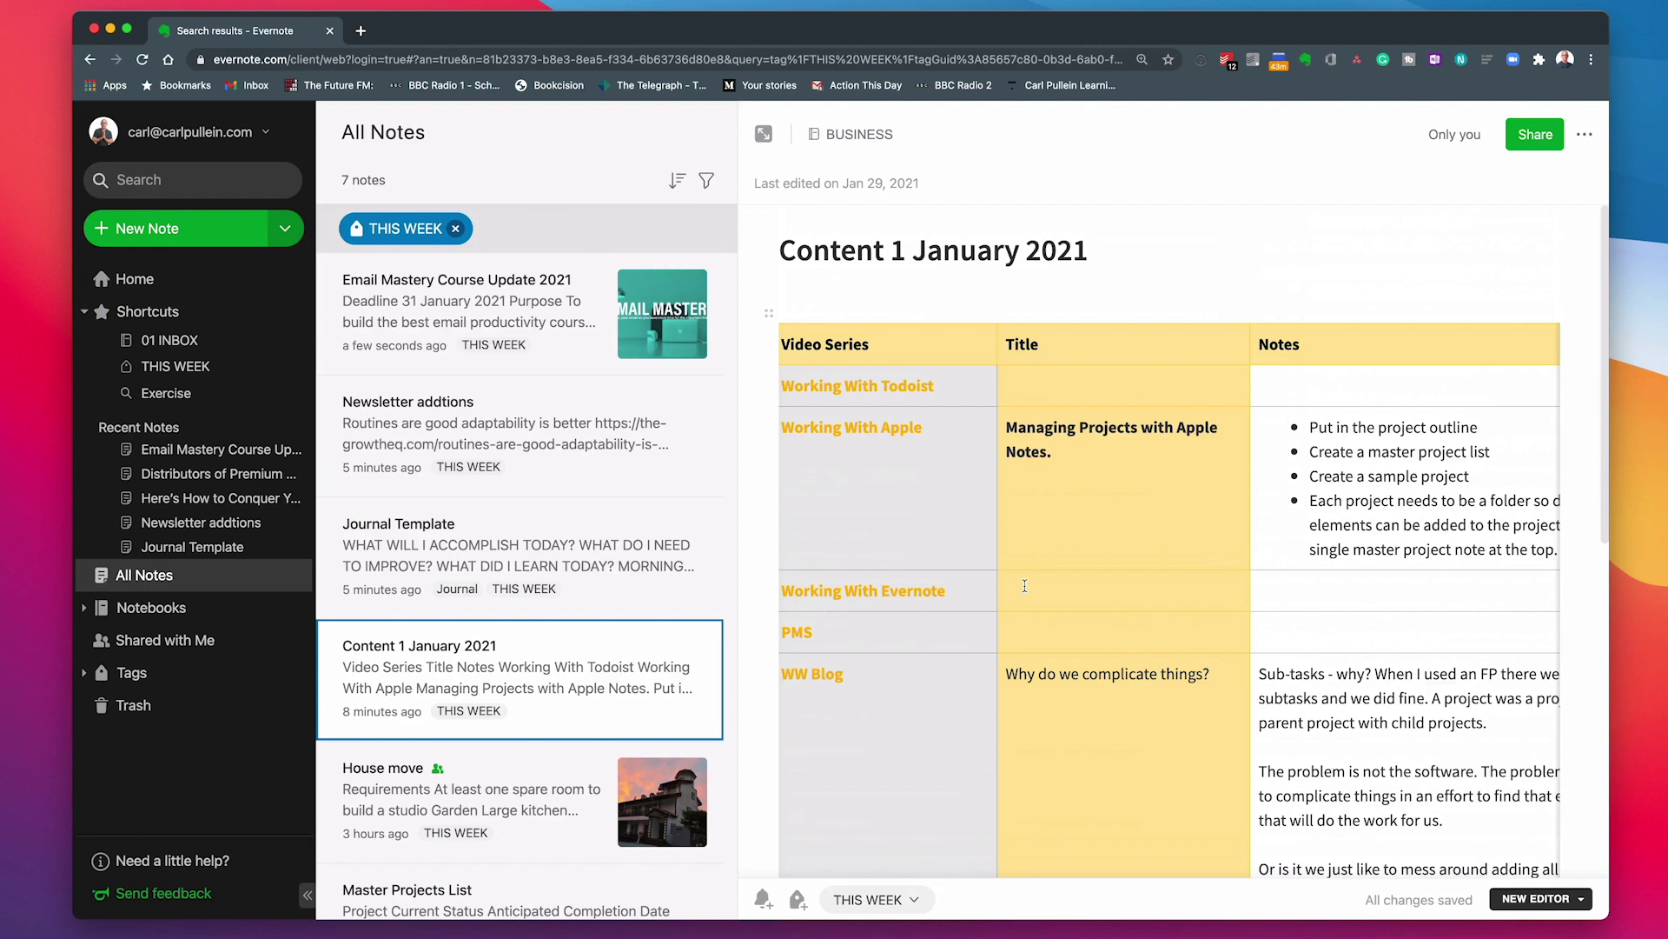
{"action": "scroll", "coordinate": [913, 480], "scroll_direction": "down", "scroll_amount": 2}
{"action": "scroll", "coordinate": [913, 481], "scroll_direction": "down", "scroll_amount": 2}
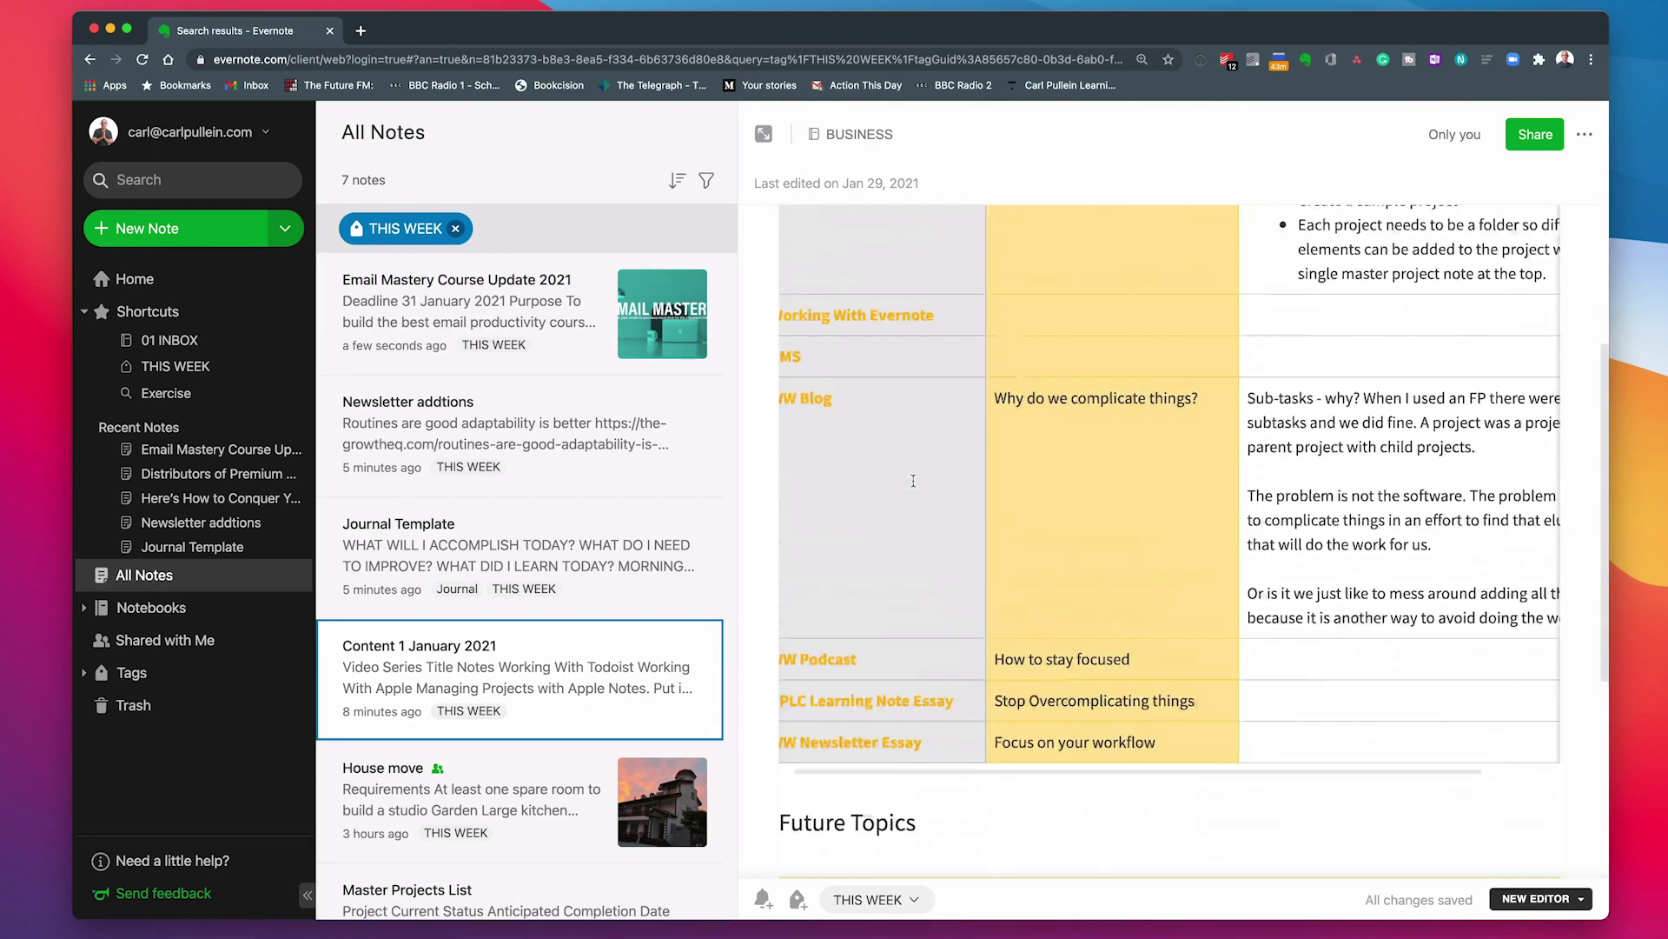
{"action": "scroll", "coordinate": [914, 480], "scroll_direction": "up", "scroll_amount": 3}
{"action": "scroll", "coordinate": [899, 450], "scroll_direction": "left", "scroll_amount": 1}
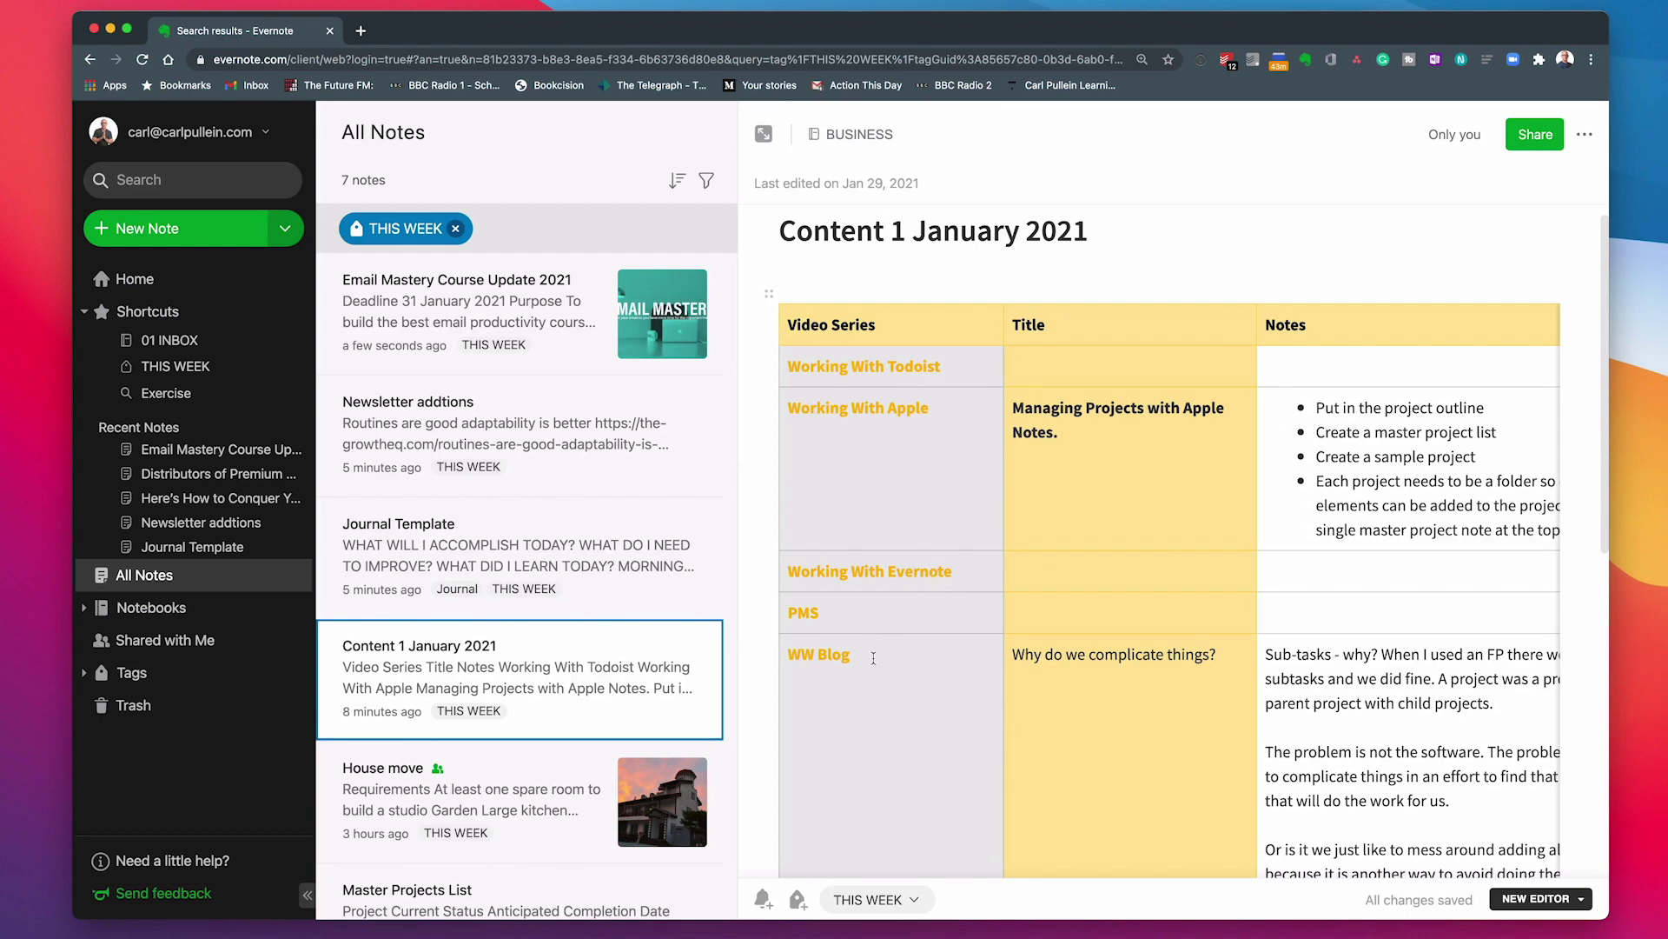
{"action": "scroll", "coordinate": [874, 658], "scroll_direction": "down", "scroll_amount": 2}
{"action": "scroll", "coordinate": [874, 659], "scroll_direction": "down", "scroll_amount": 1}
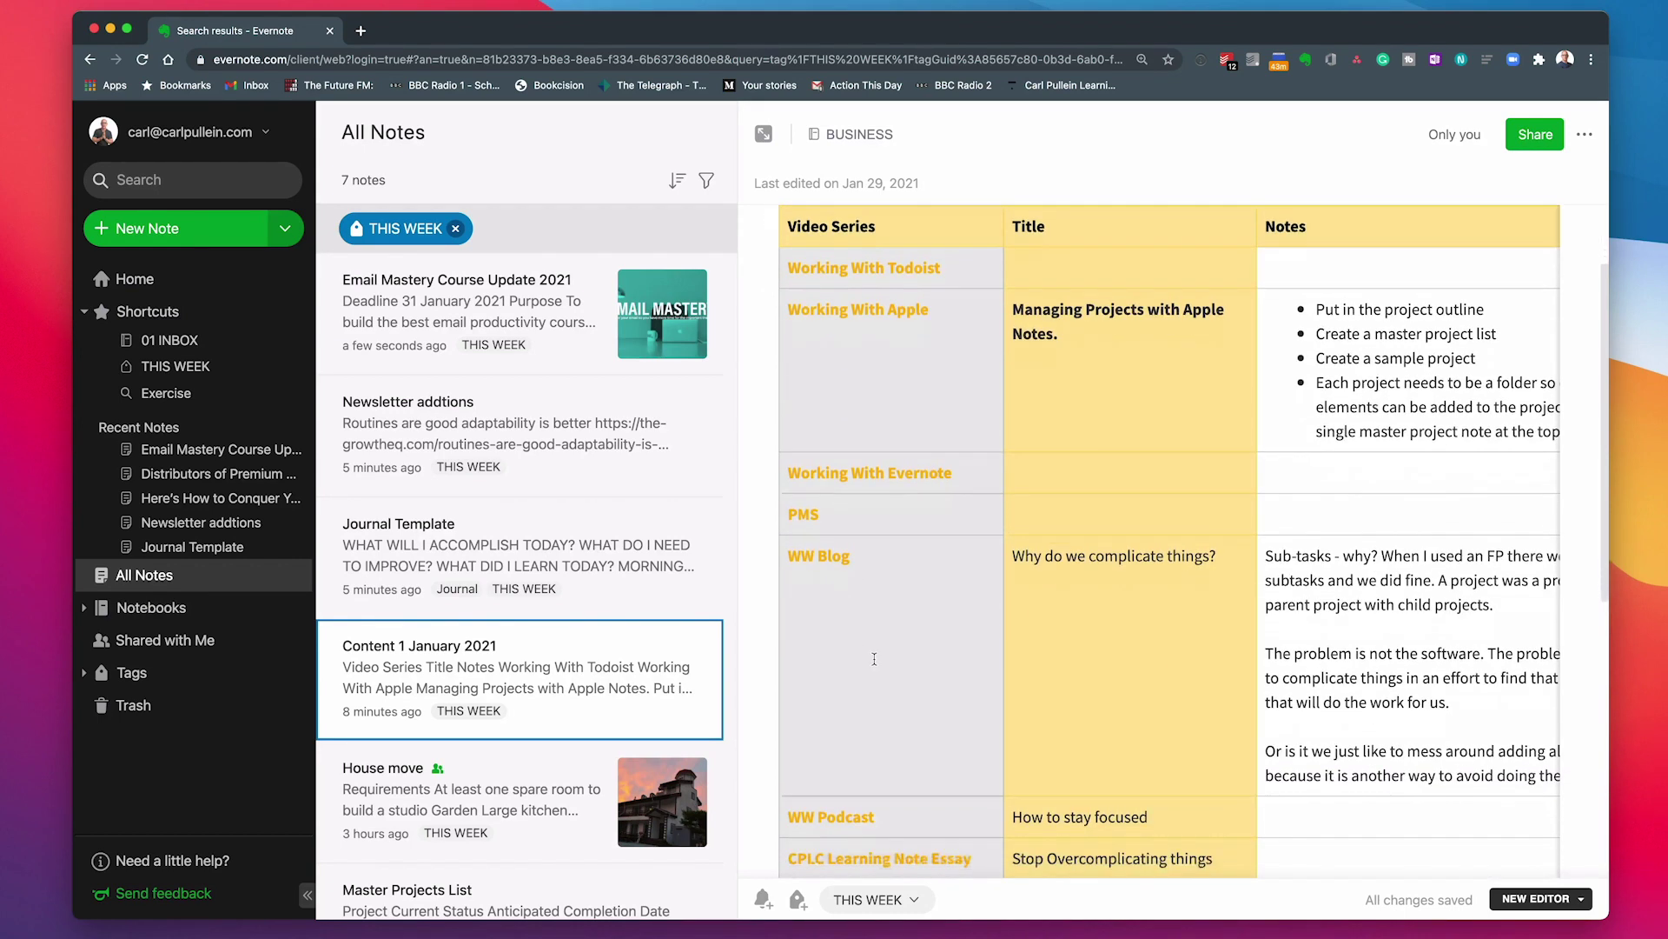
{"action": "scroll", "coordinate": [875, 659], "scroll_direction": "down", "scroll_amount": 2}
{"action": "scroll", "coordinate": [902, 607], "scroll_direction": "down", "scroll_amount": 2}
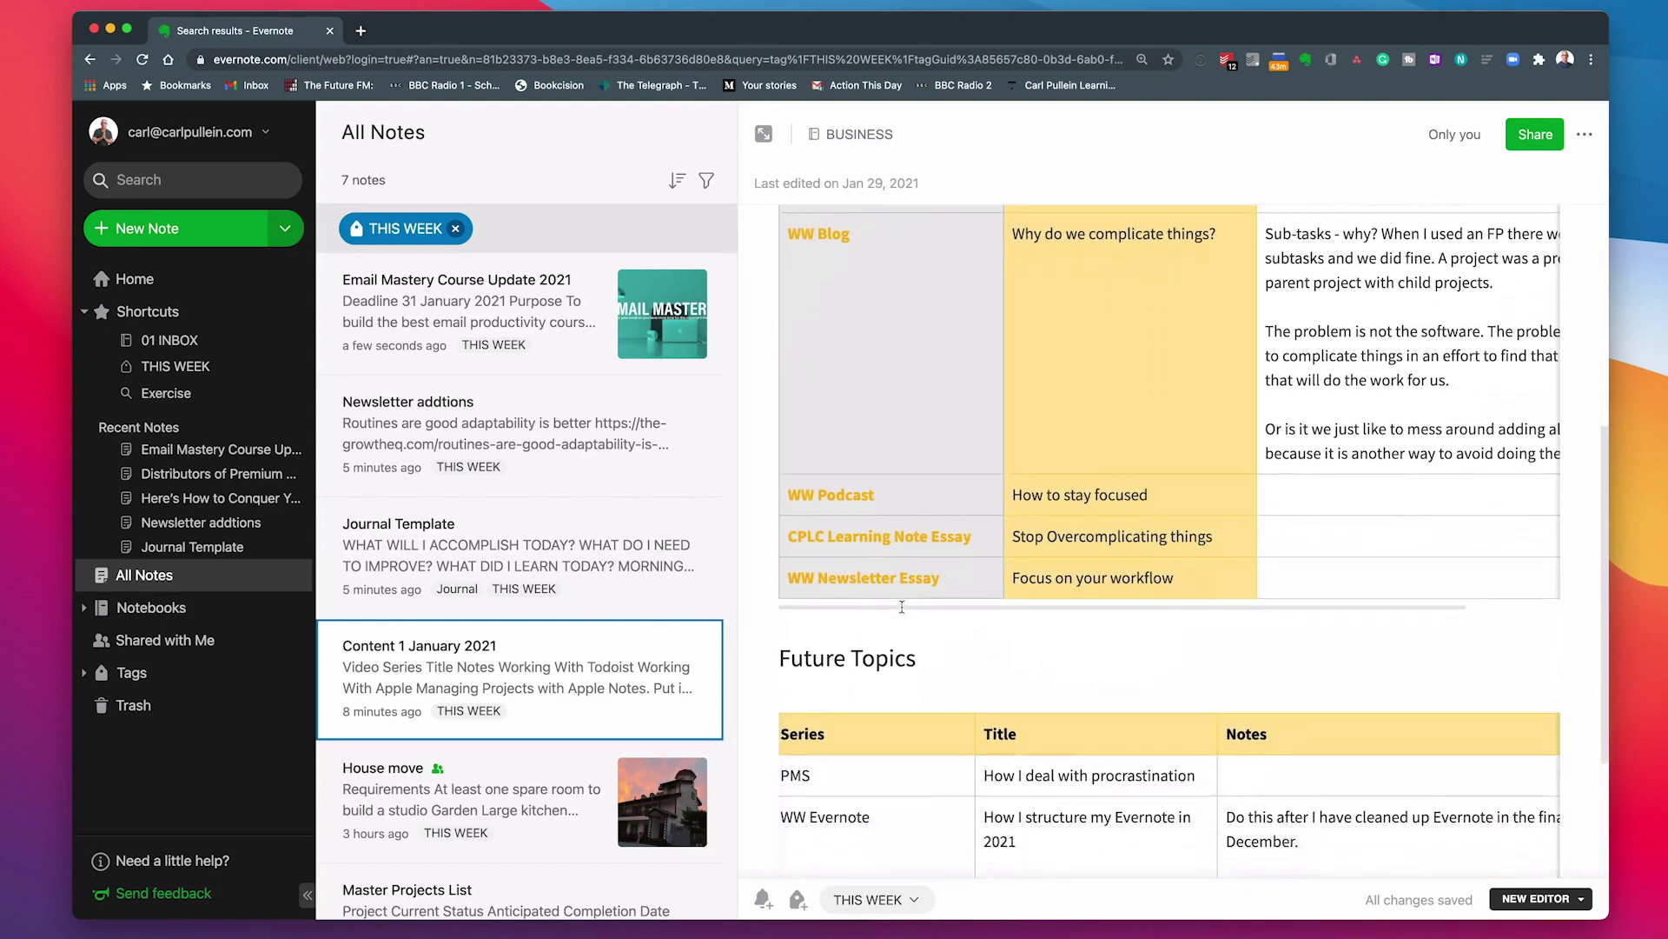
{"action": "scroll", "coordinate": [937, 541], "scroll_direction": "up", "scroll_amount": 5}
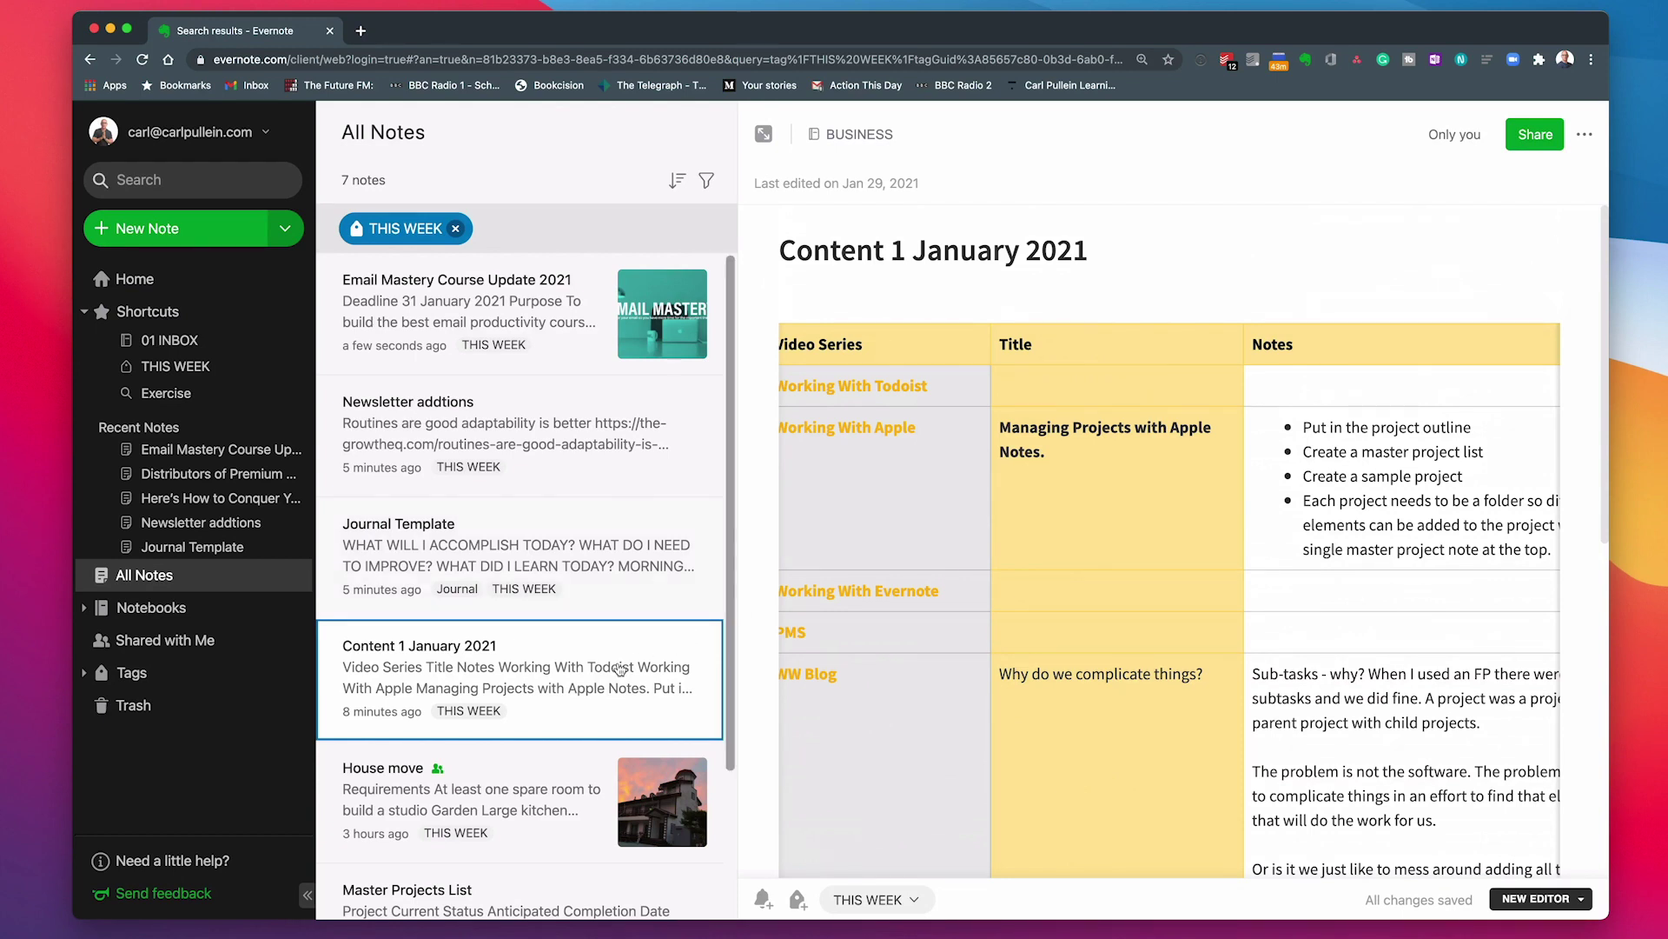
- Replace 'January' with 'February' in the Content 1 January 2021 note title
{"action": "double_click", "coordinate": [963, 259]}
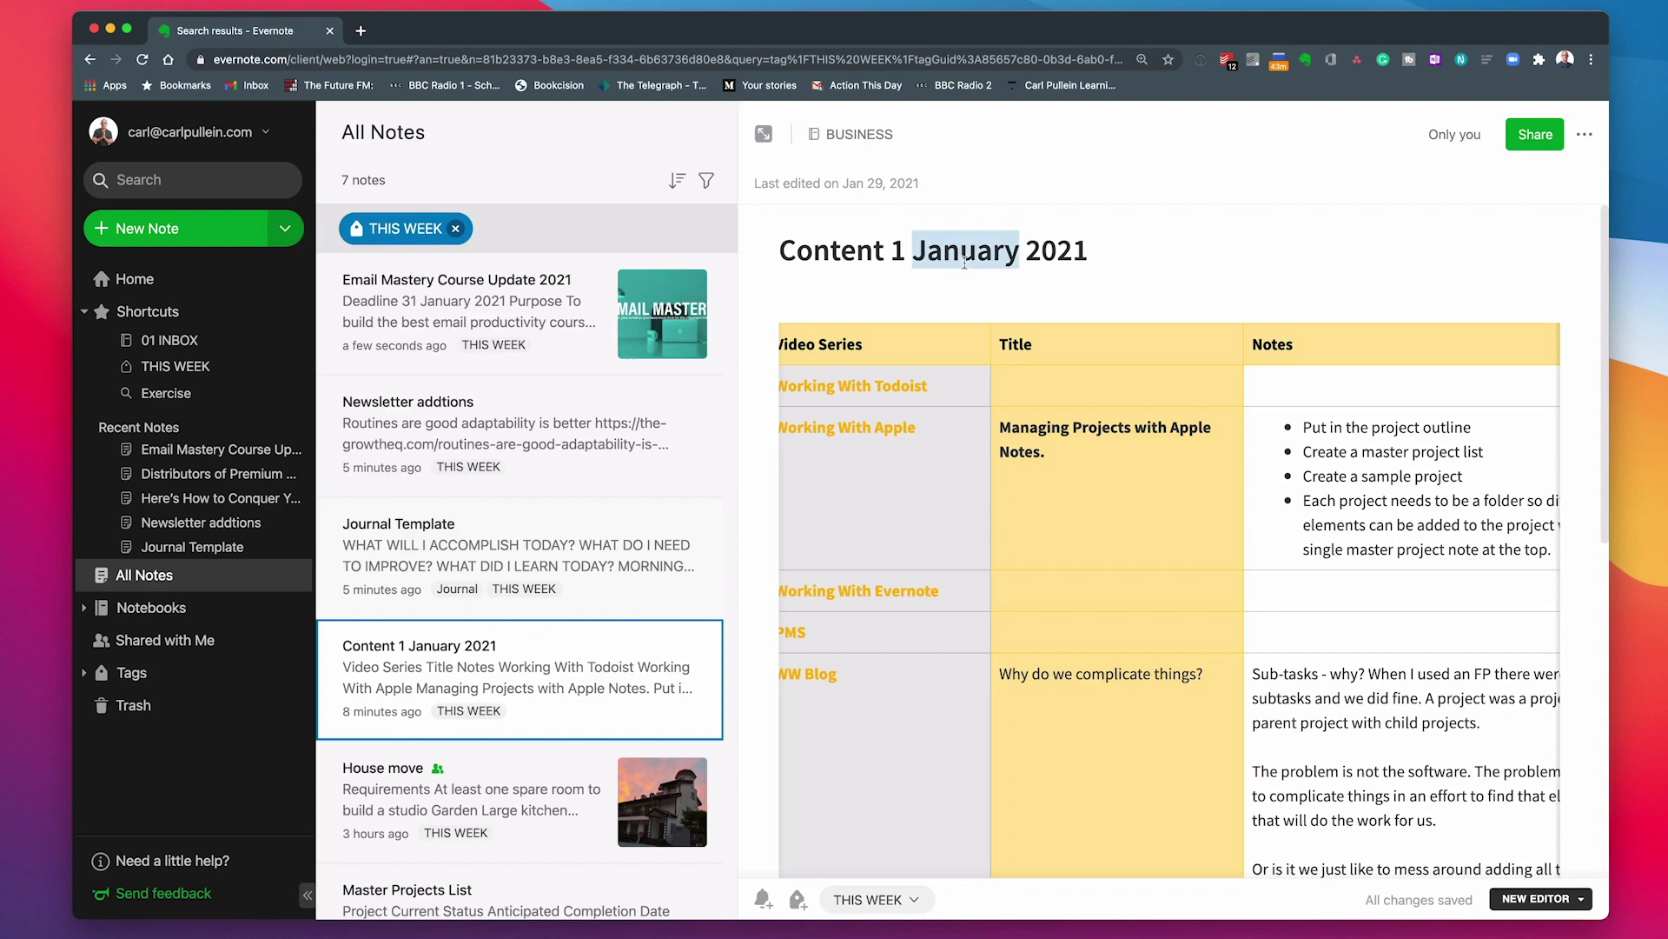
{"action": "type", "text": "Febr"}
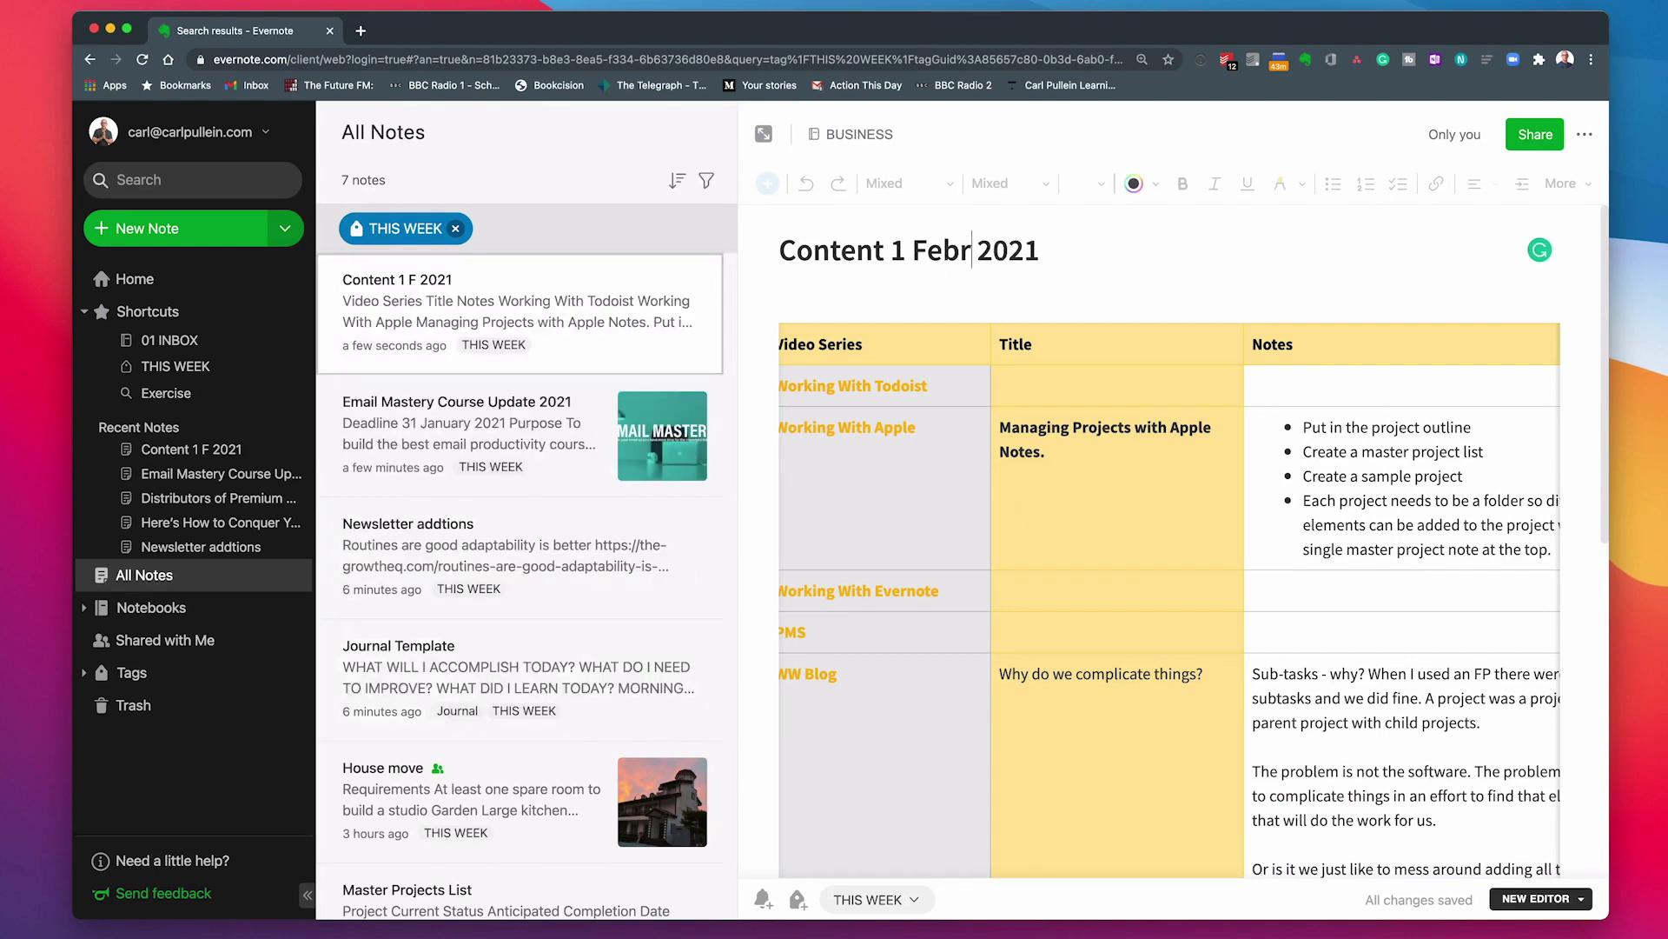
{"action": "type", "text": "uary"}
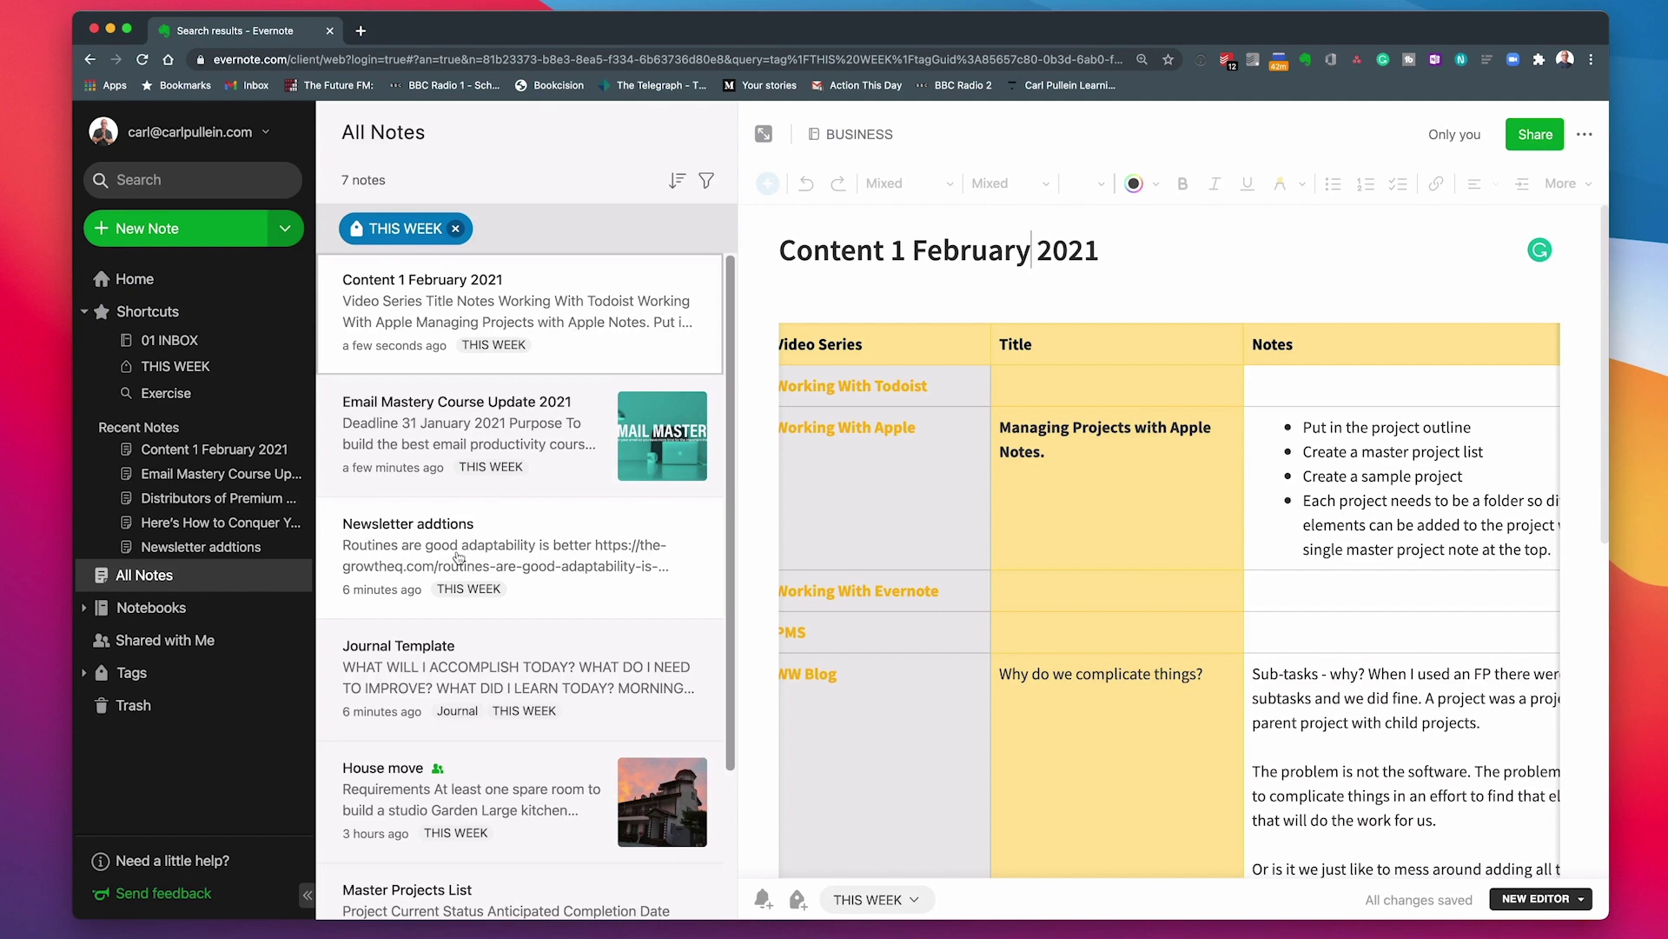
- Look through the Journal Template and Master Projects List notes, then show the empty 01 INBOX
{"action": "left_click", "coordinate": [476, 653]}
{"action": "scroll", "coordinate": [477, 653], "scroll_direction": "down", "scroll_amount": 3}
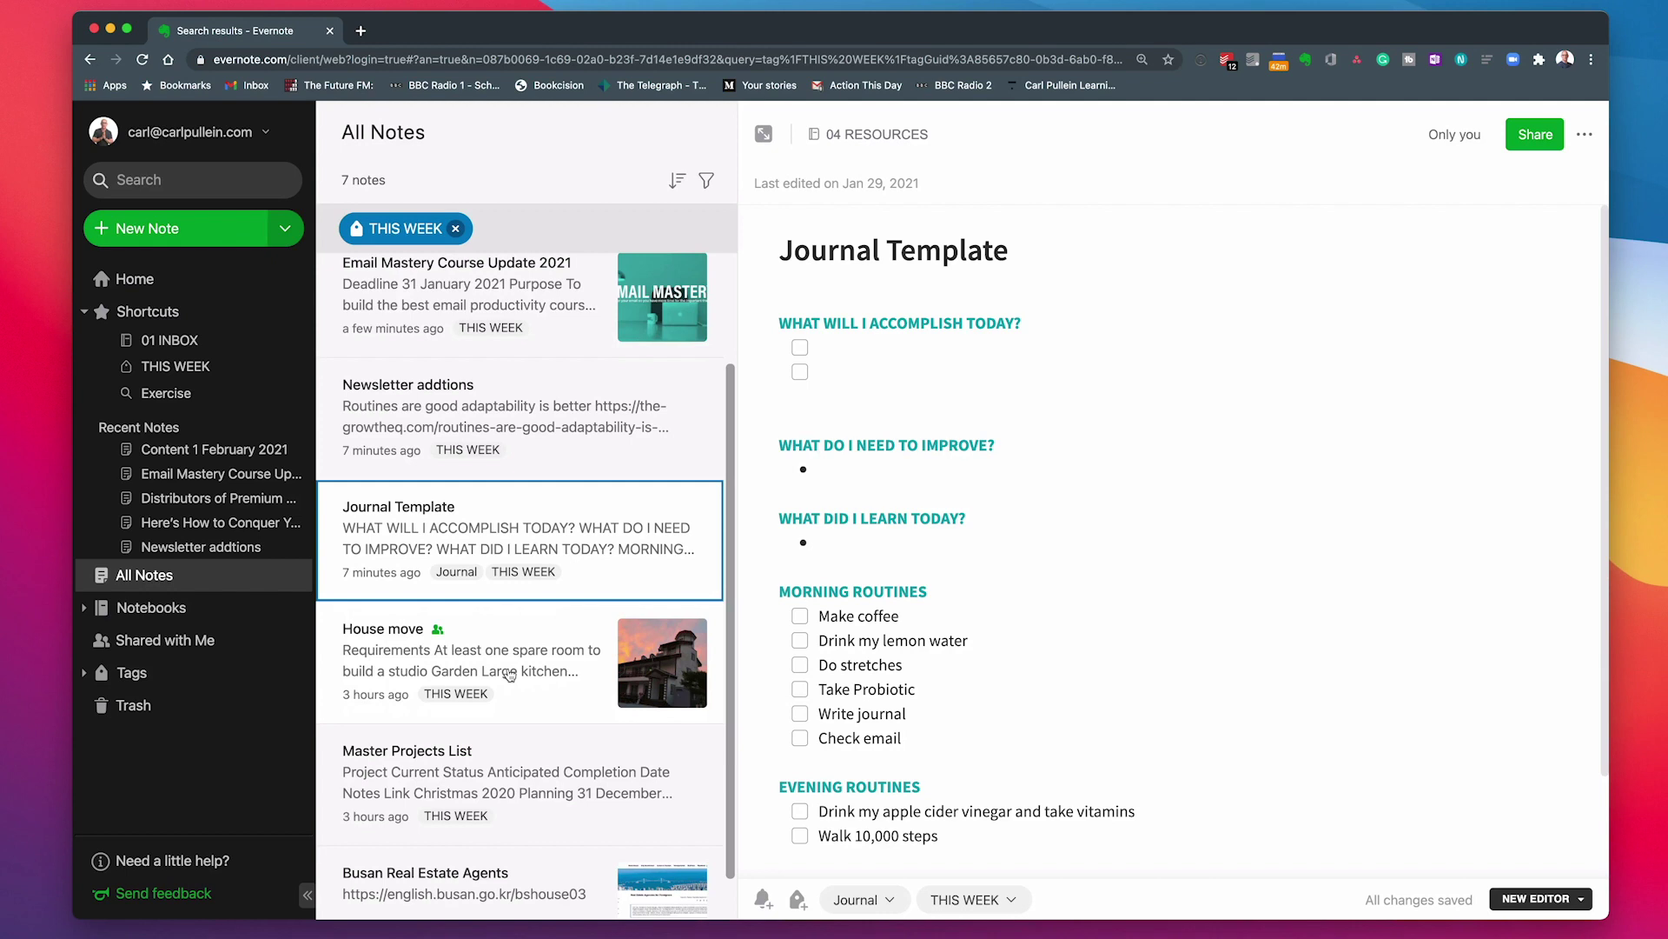
{"action": "left_click", "coordinate": [504, 762]}
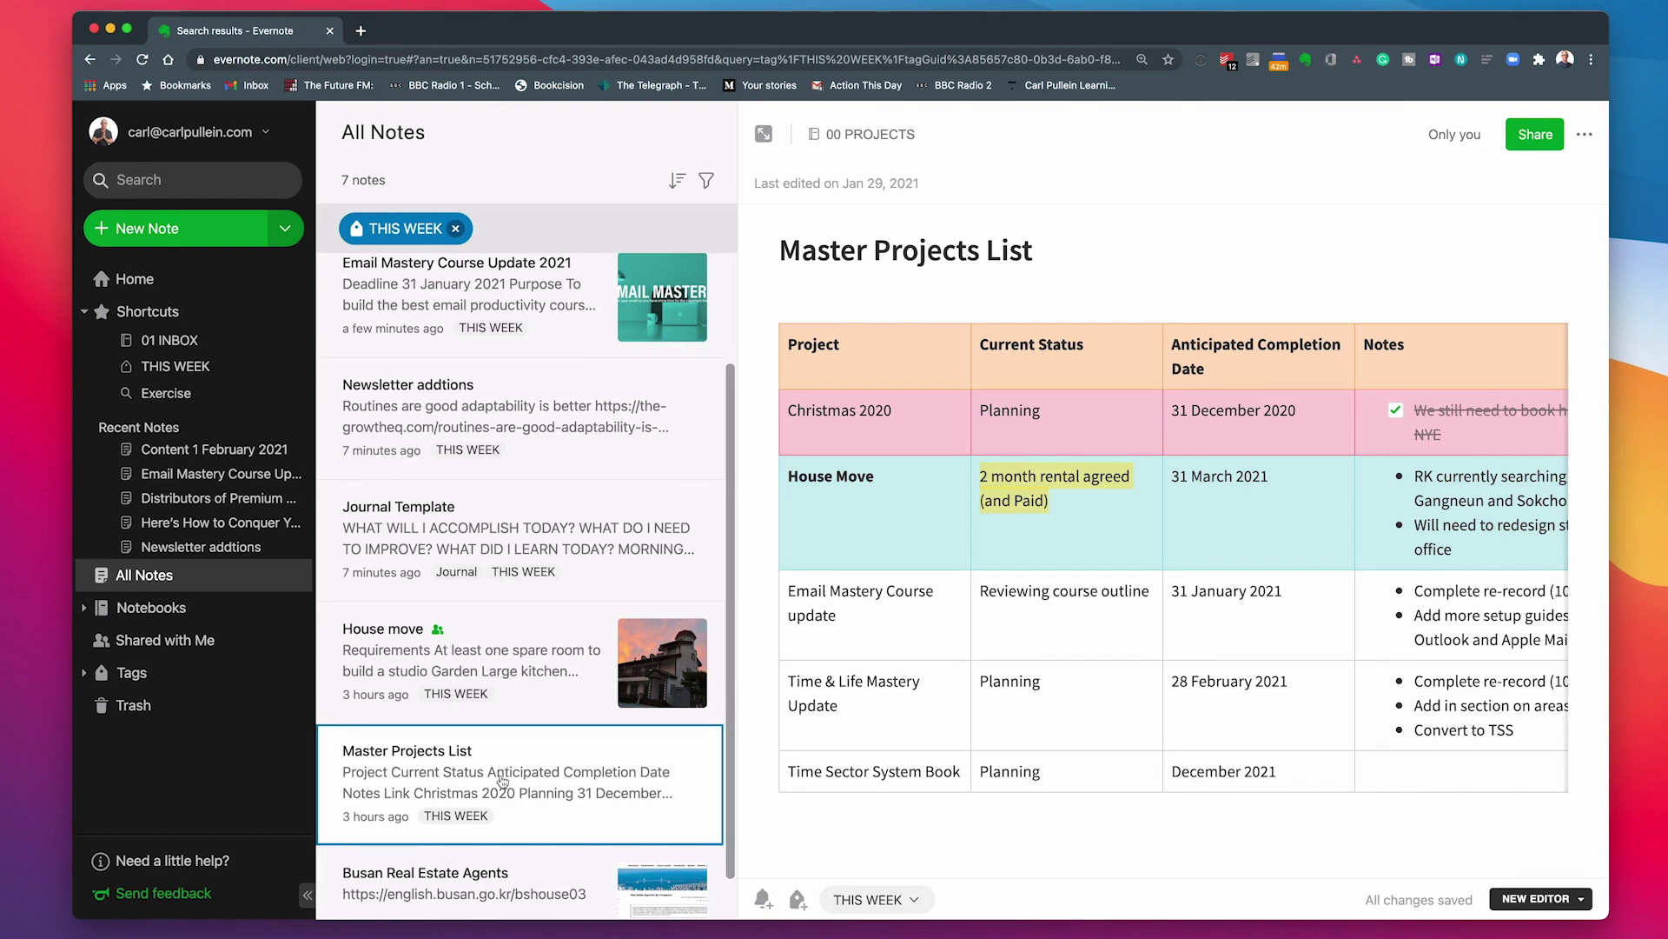
{"action": "scroll", "coordinate": [503, 765], "scroll_direction": "down", "scroll_amount": 1}
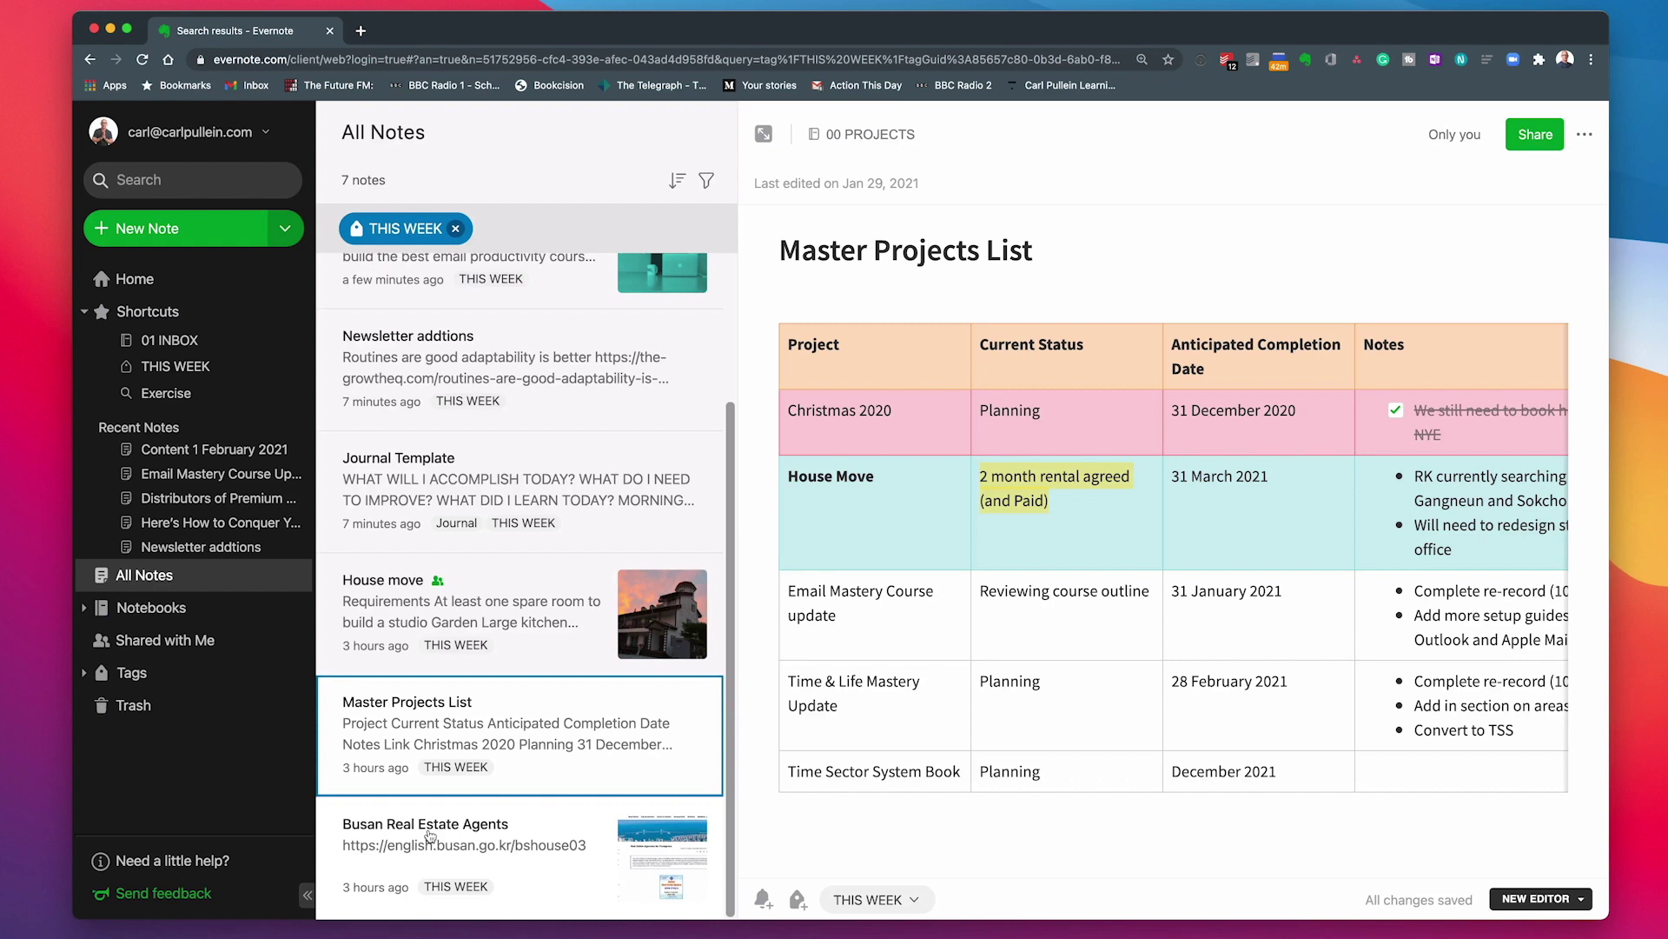
{"action": "scroll", "coordinate": [429, 836], "scroll_direction": "up", "scroll_amount": 4}
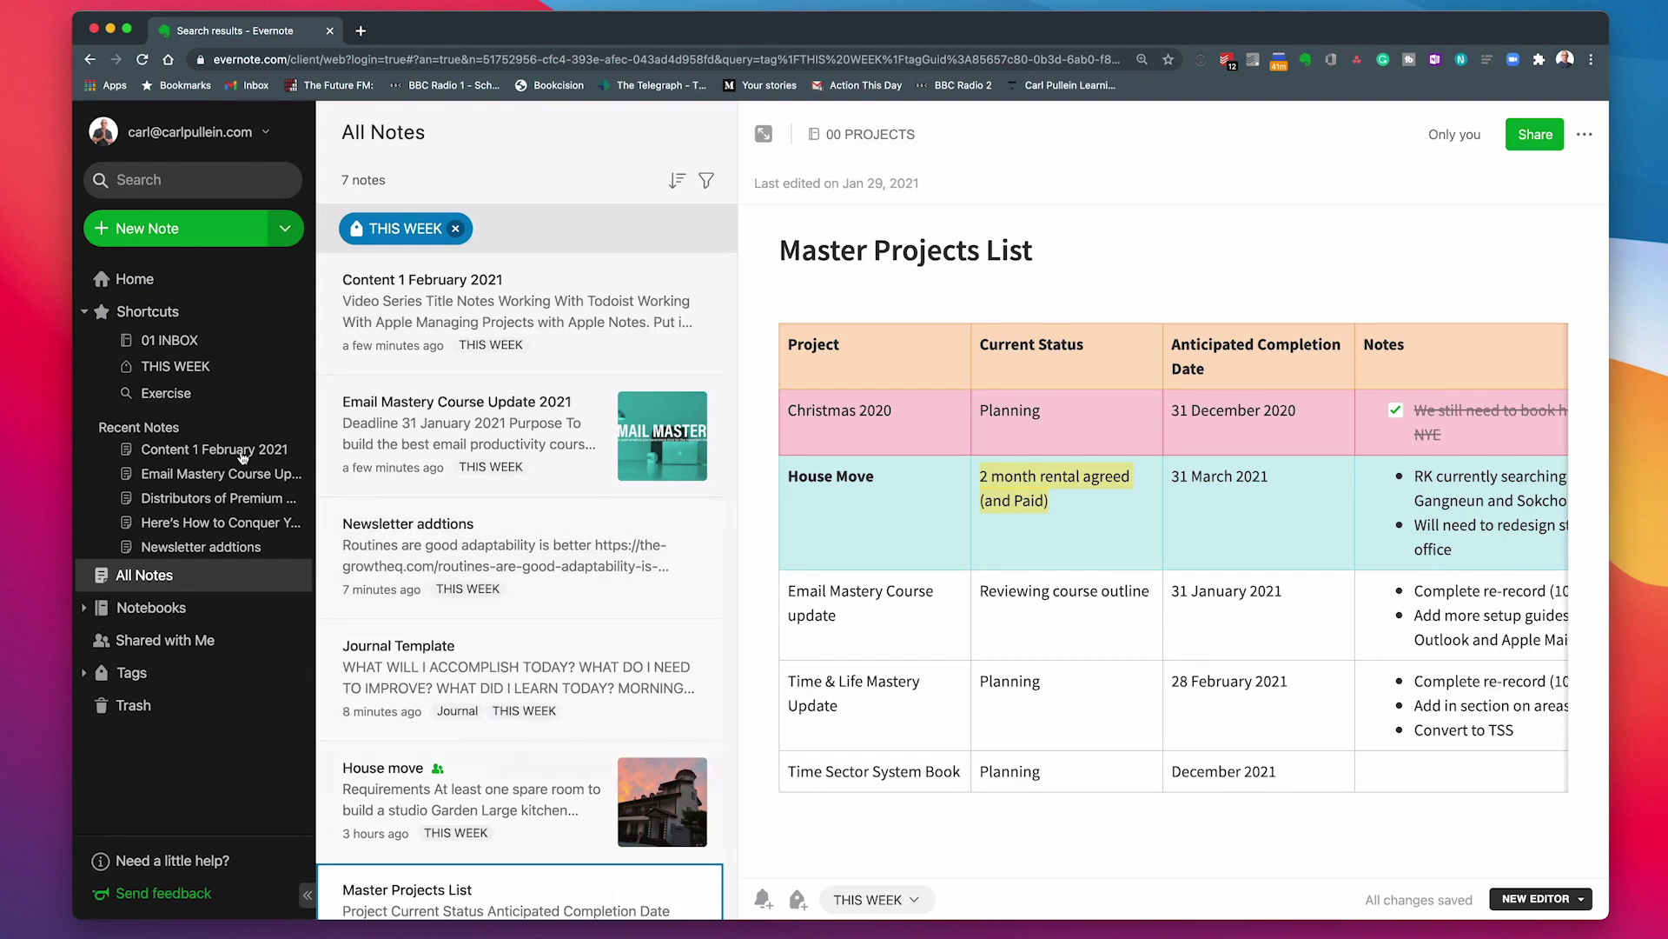
{"action": "left_click", "coordinate": [182, 354]}
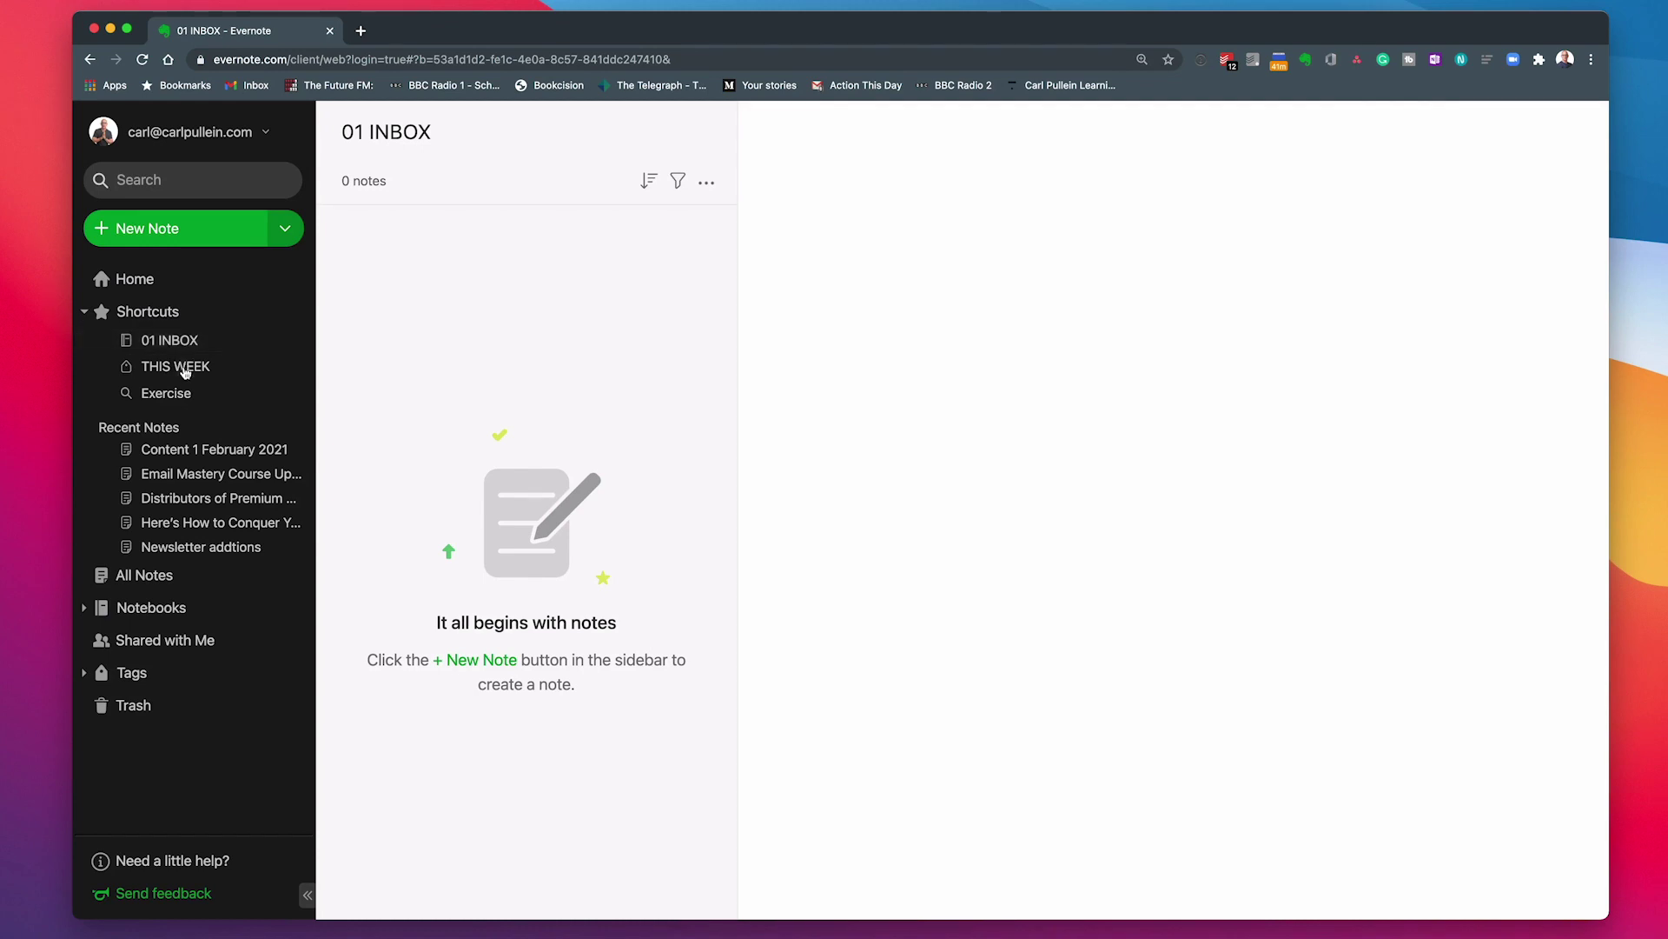
- Show the seven THIS WEEK notes, headed by the renamed Content 1 February 2021
{"action": "left_click", "coordinate": [184, 372]}
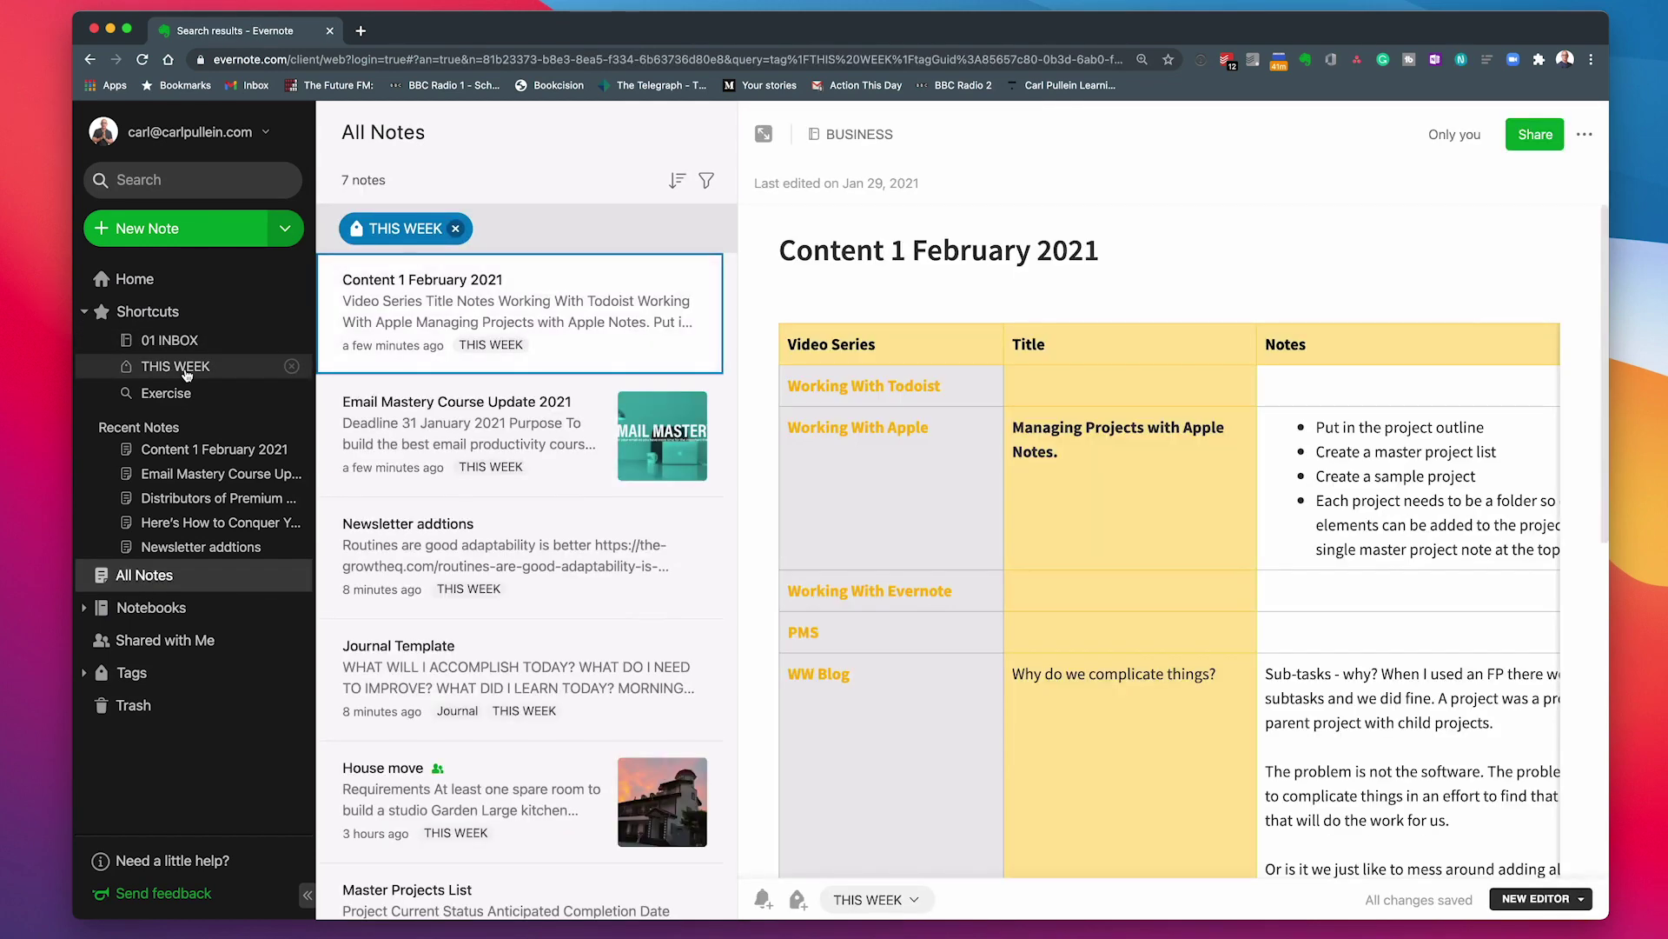